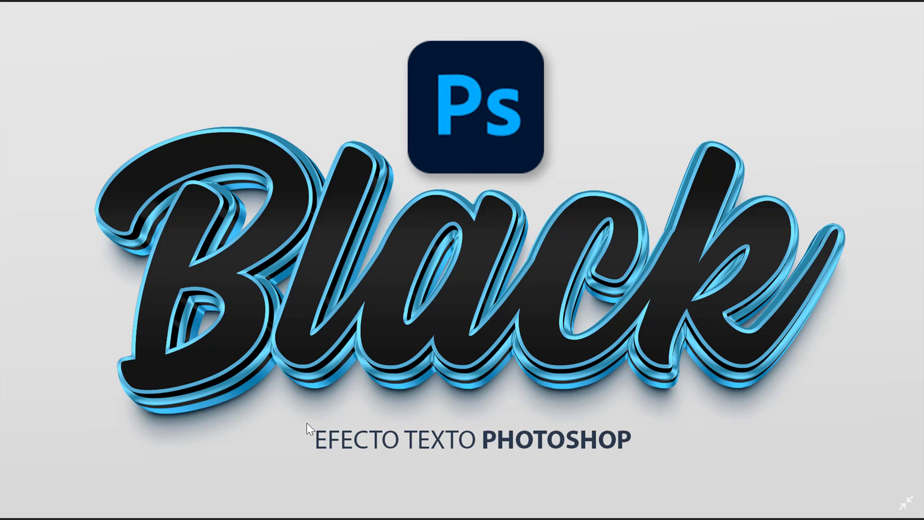
# Step: Leave full-screen in Photos and bring the 'Texto 3D negro en photoshop' tutorial page forward
pyautogui.press('Escape')
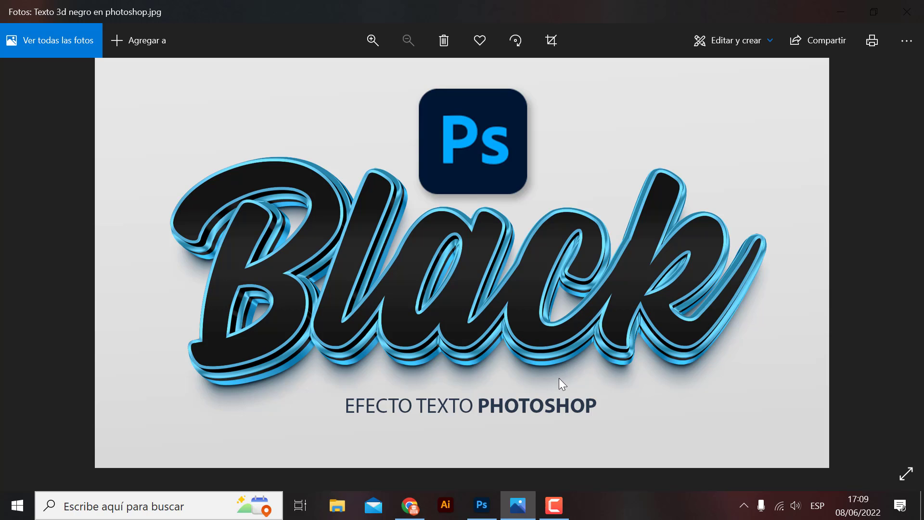
pyautogui.click(410, 506)
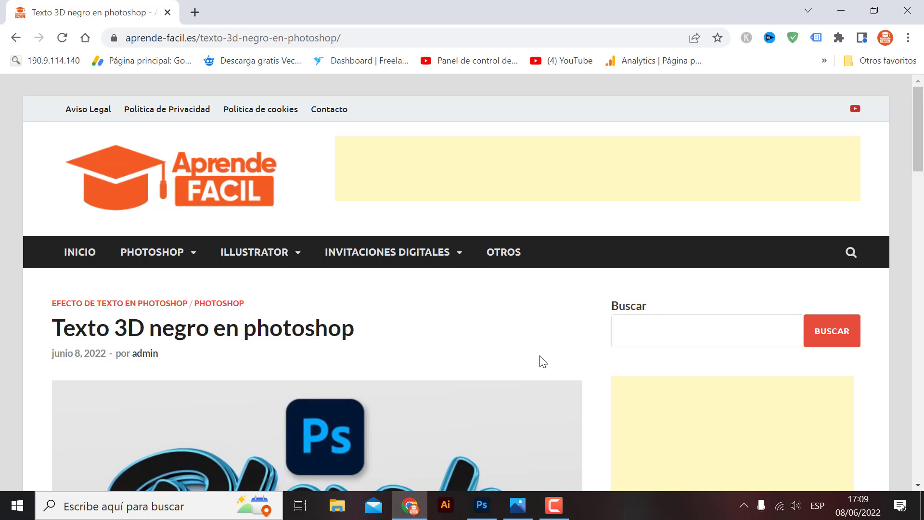
# Step: Scroll the tutorial page and start the DESCARGAR EFECTO DE PHOTOSHOP download
pyautogui.scroll(-3, 549, 369)
pyautogui.scroll(-1, 549, 368)
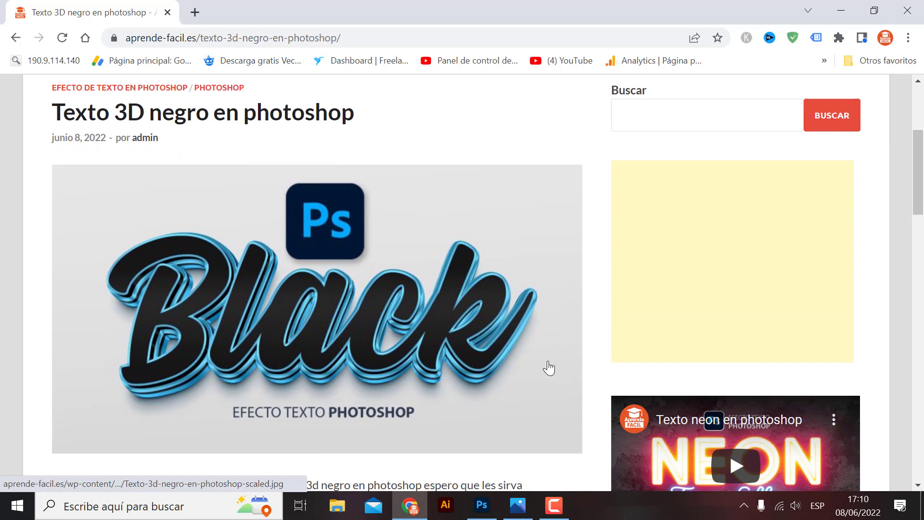
pyautogui.scroll(1, 550, 369)
pyautogui.scroll(-1, 550, 370)
pyautogui.scroll(-1, 549, 370)
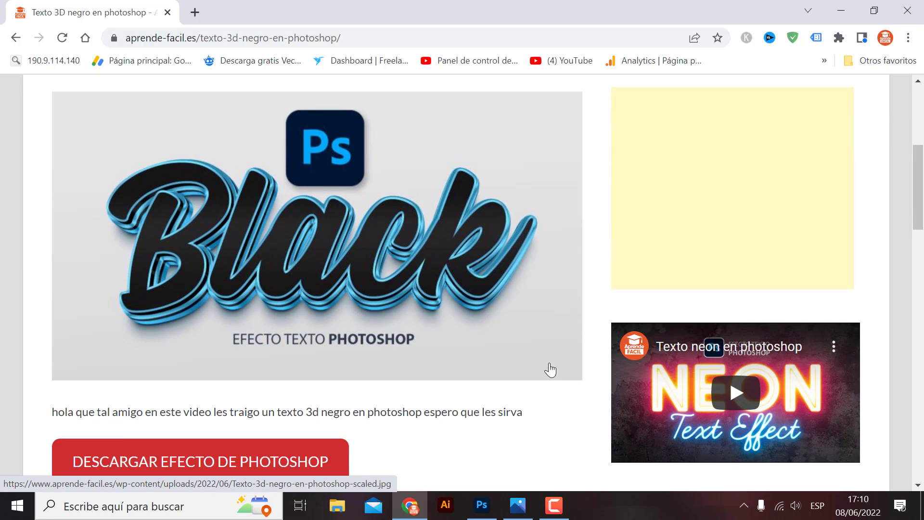
pyautogui.scroll(-1, 530, 346)
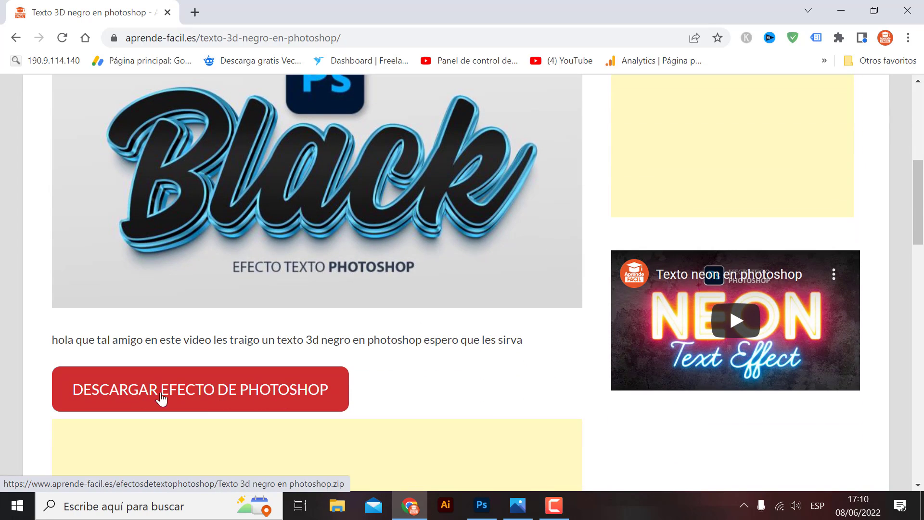
pyautogui.click(227, 395)
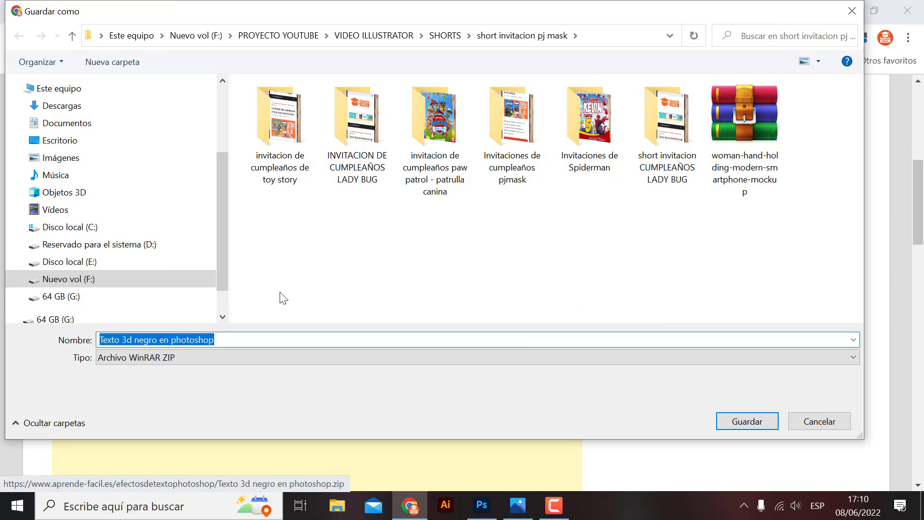
# Step: Save the 'Texto 3d negro en photoshop' zip to Escritorio (Desktop) and minimize Chrome
pyautogui.scroll(3, 222, 260)
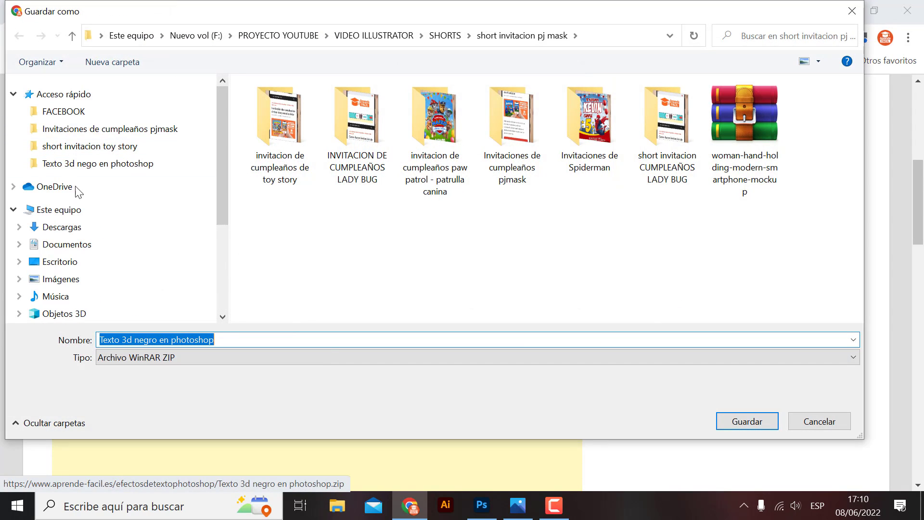
pyautogui.scroll(-1, 91, 160)
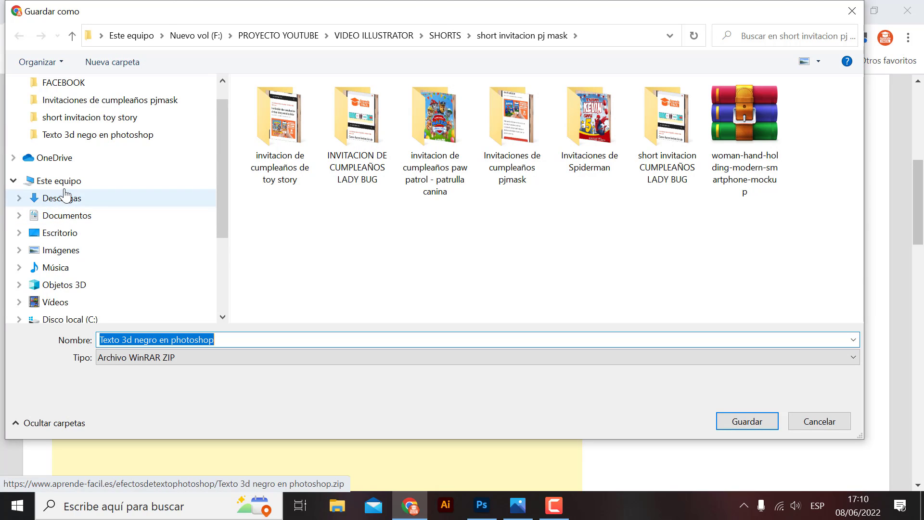
pyautogui.click(65, 236)
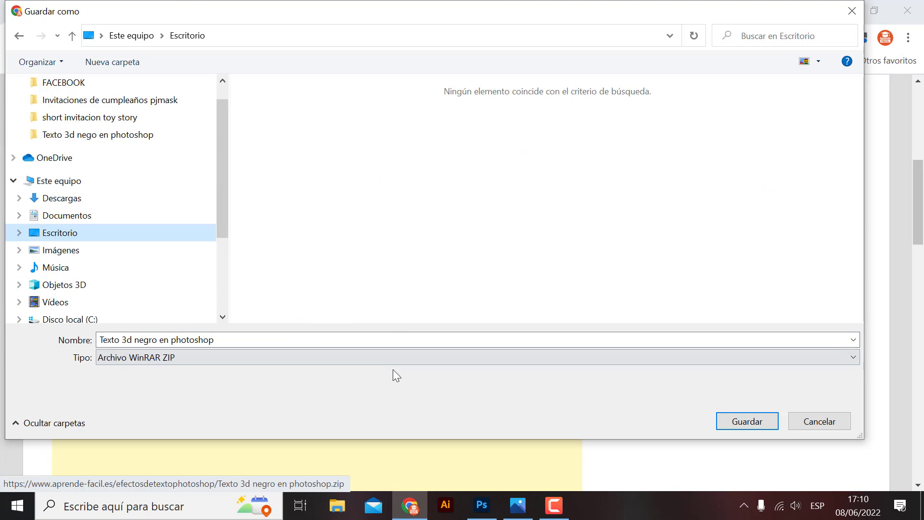
pyautogui.click(720, 420)
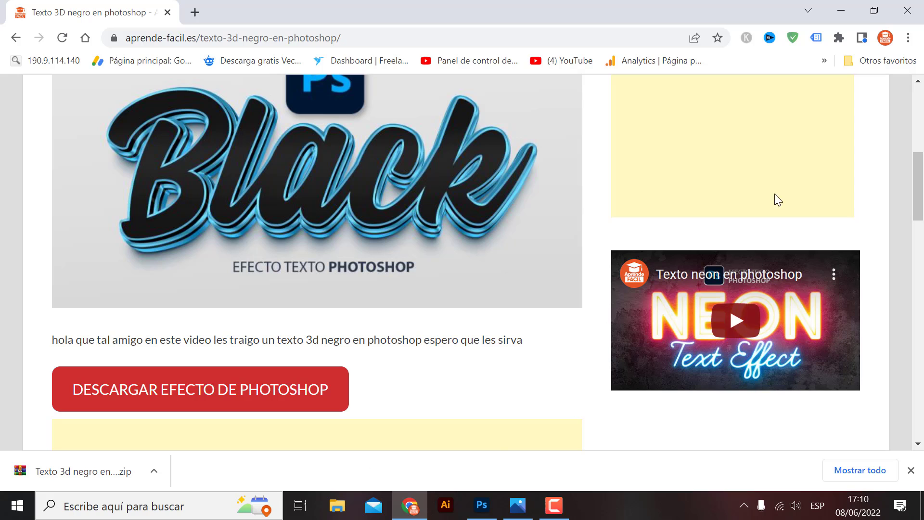
pyautogui.click(841, 11)
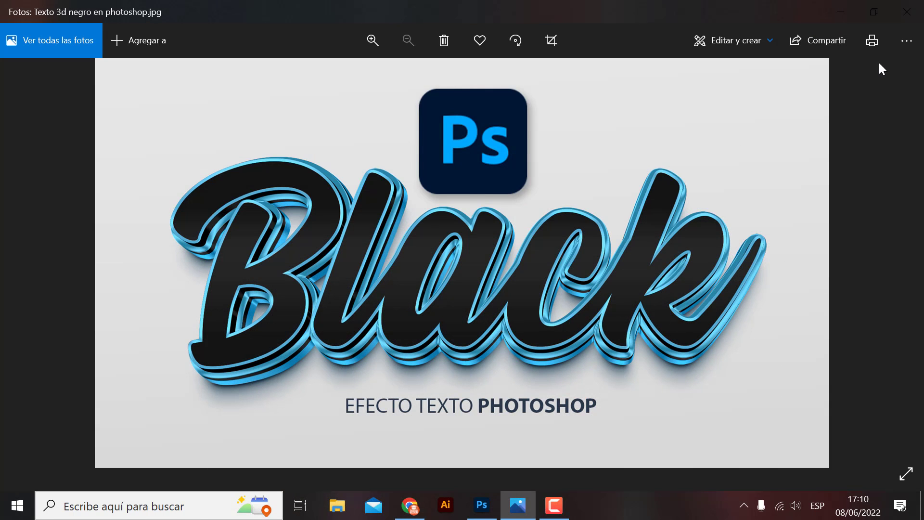
# Step: Minimize Photos and extract the downloaded zip onto the desktop with Extraer aquí
pyautogui.click(847, 13)
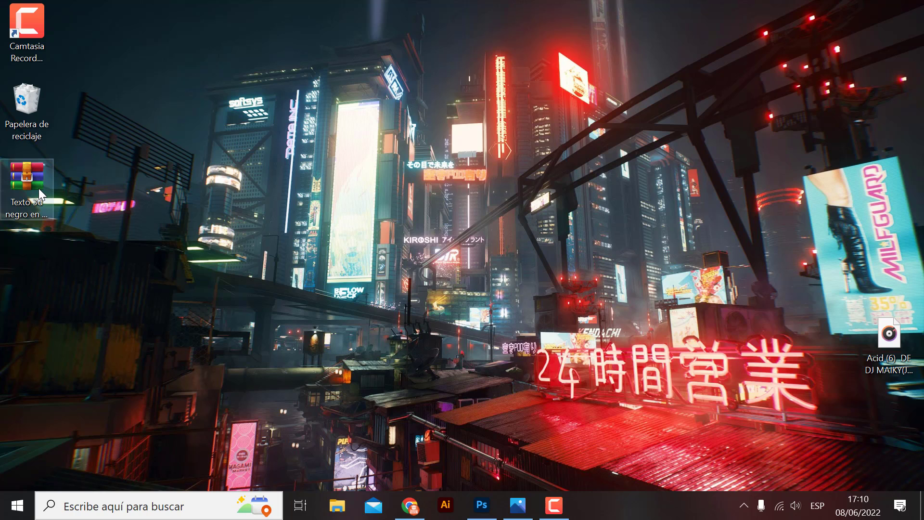
pyautogui.click(31, 178)
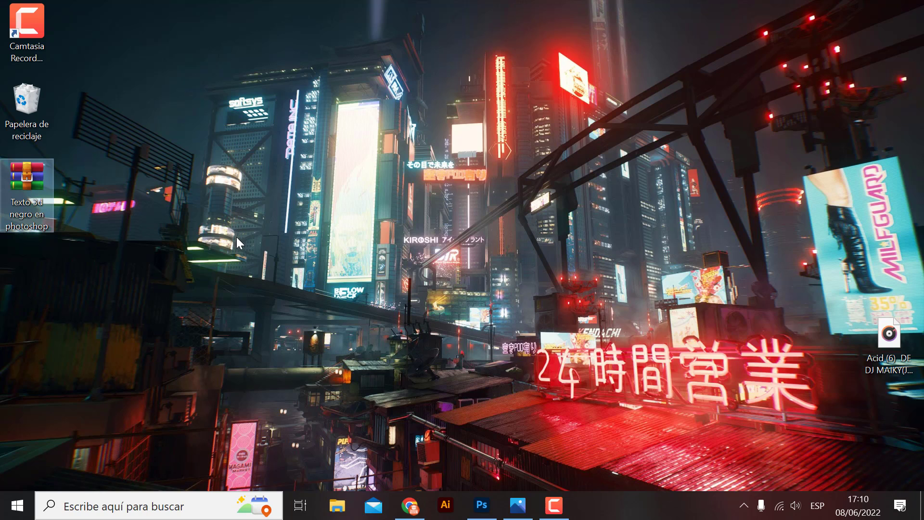
pyautogui.rightClick(36, 178)
pyautogui.click(106, 250)
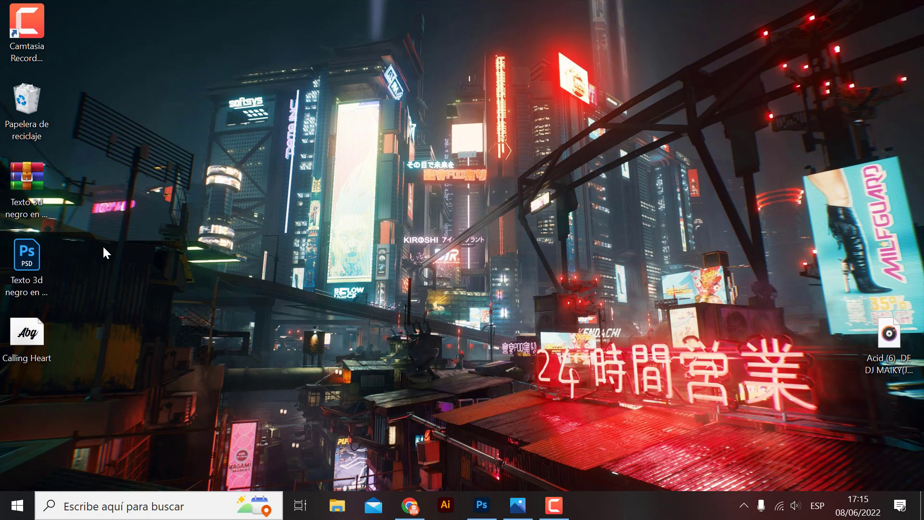
# Step: Place the extracted PSD and Calling Heart font files side by side on the desktop
pyautogui.click(42, 275)
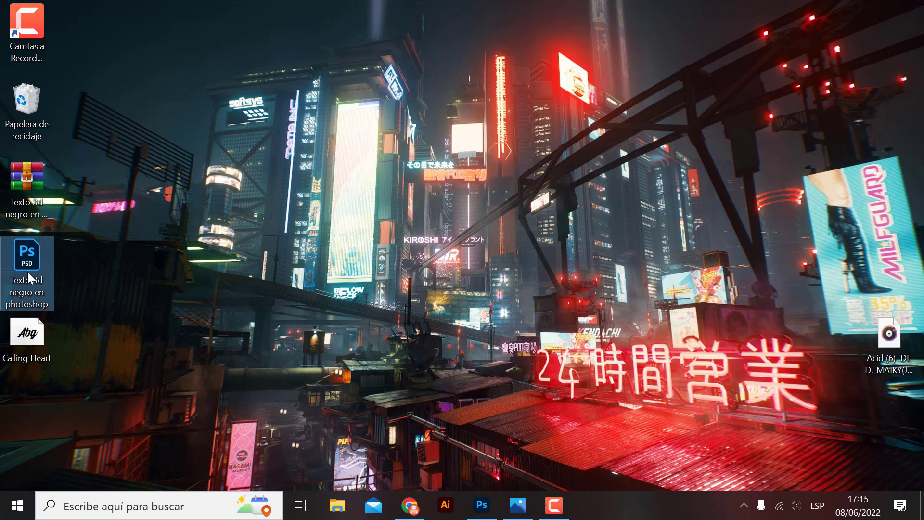
pyautogui.moveTo(32, 261); pyautogui.dragTo(212, 174)
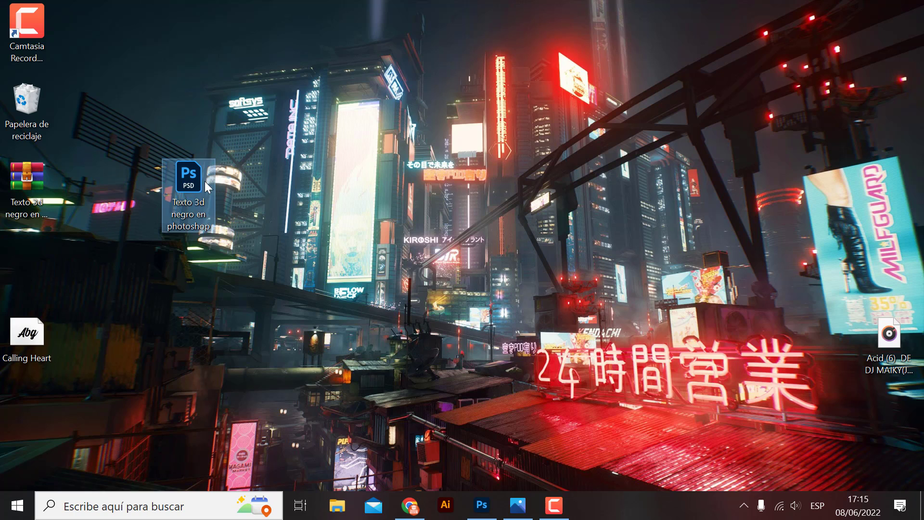
pyautogui.click(50, 338)
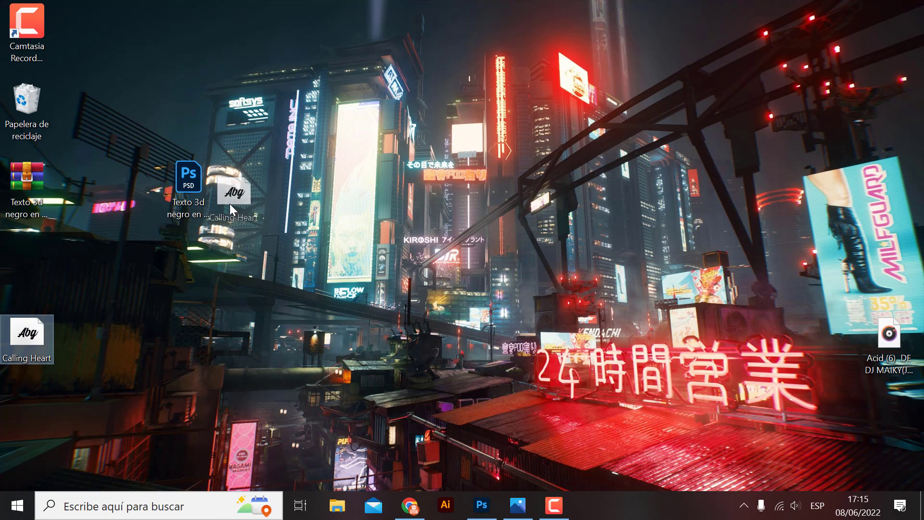
pyautogui.moveTo(62, 328); pyautogui.dragTo(238, 195)
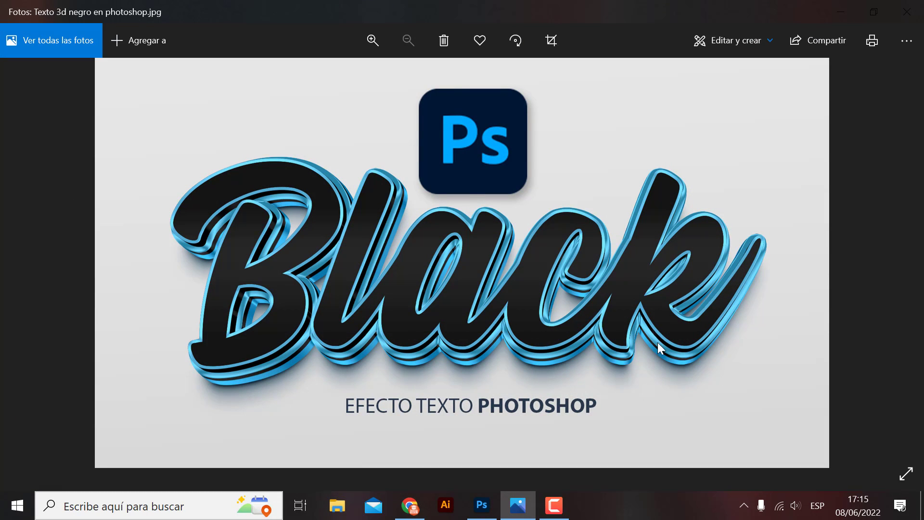
pyautogui.click(845, 18)
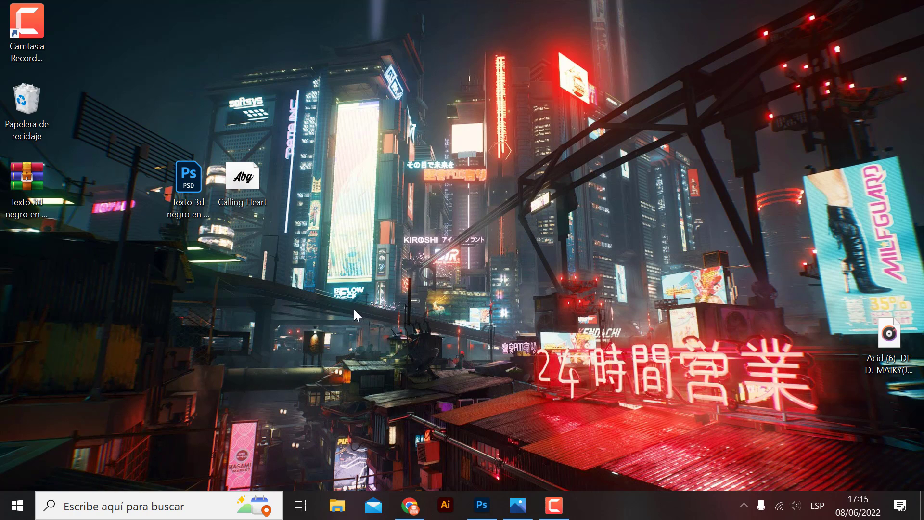
# Step: Install the Calling Heart font via Font Viewer, dismissing the replace prompt and closing the preview
pyautogui.click(249, 183)
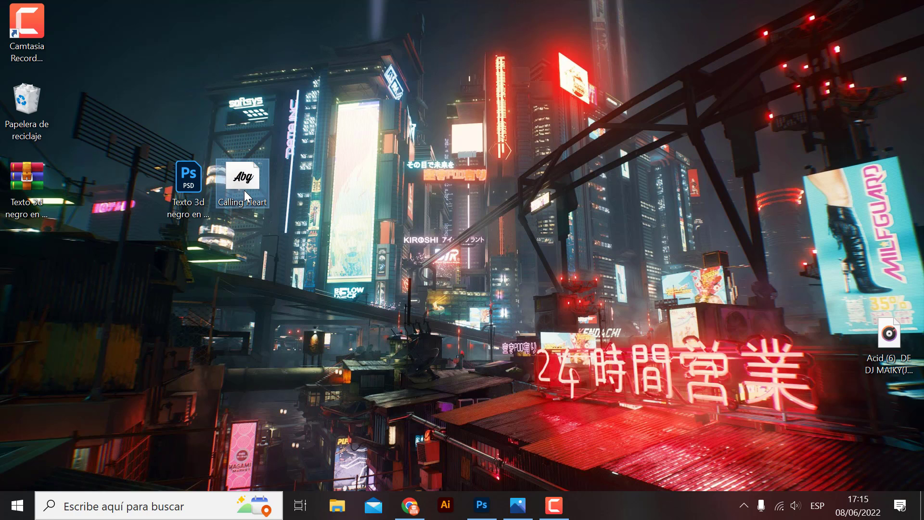
pyautogui.doubleClick(250, 181)
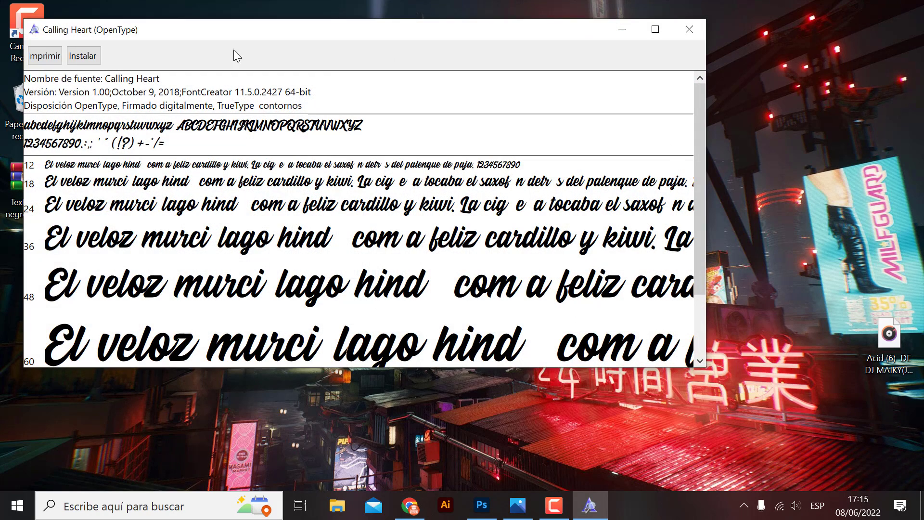
pyautogui.click(82, 55)
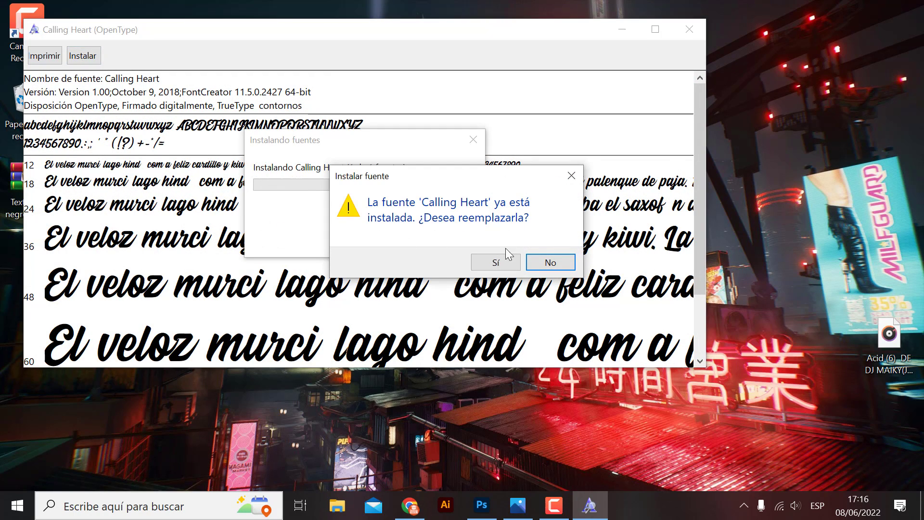
pyautogui.click(580, 178)
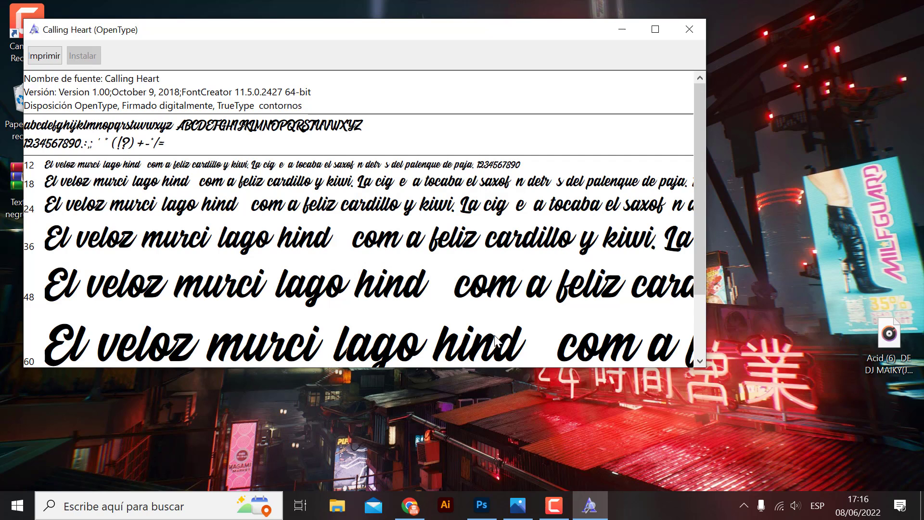
pyautogui.click(689, 27)
pyautogui.click(195, 187)
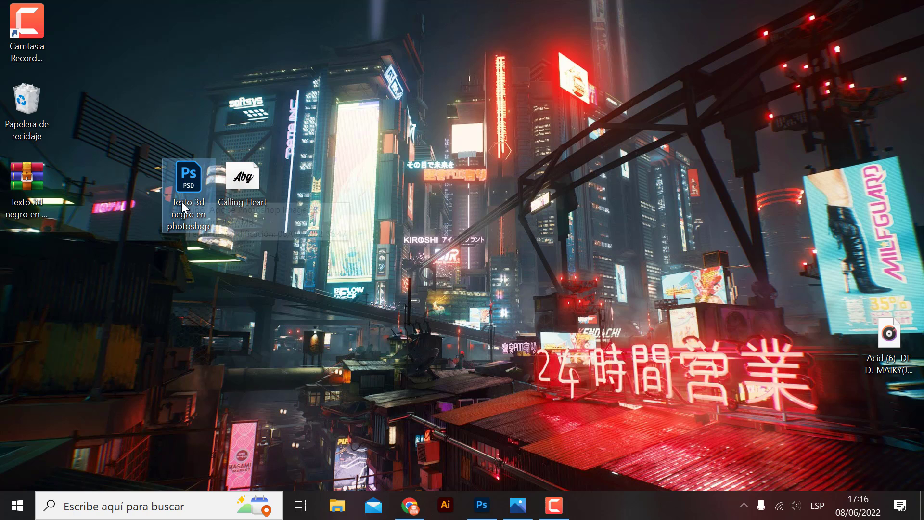
pyautogui.moveTo(187, 194)
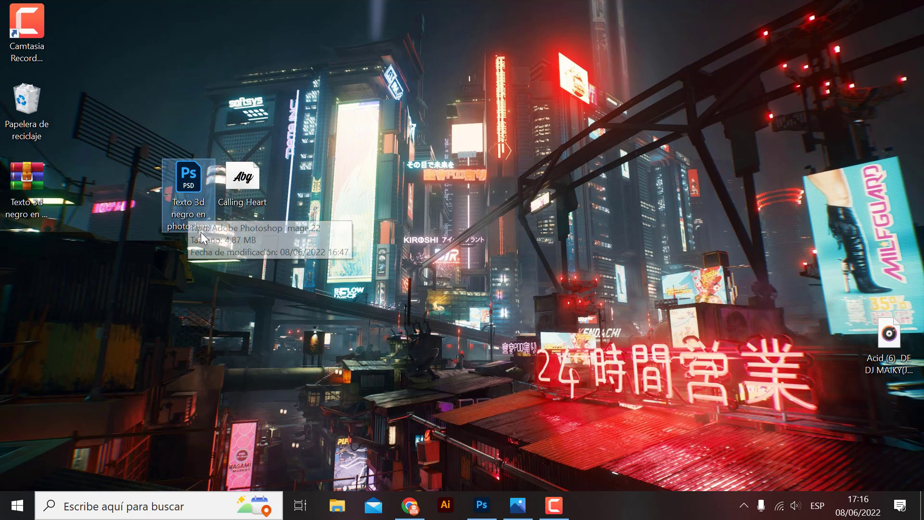
# Step: Open the Texto 3d negro PSD with its embedded colour profile and expand the panel dock
pyautogui.doubleClick(187, 181)
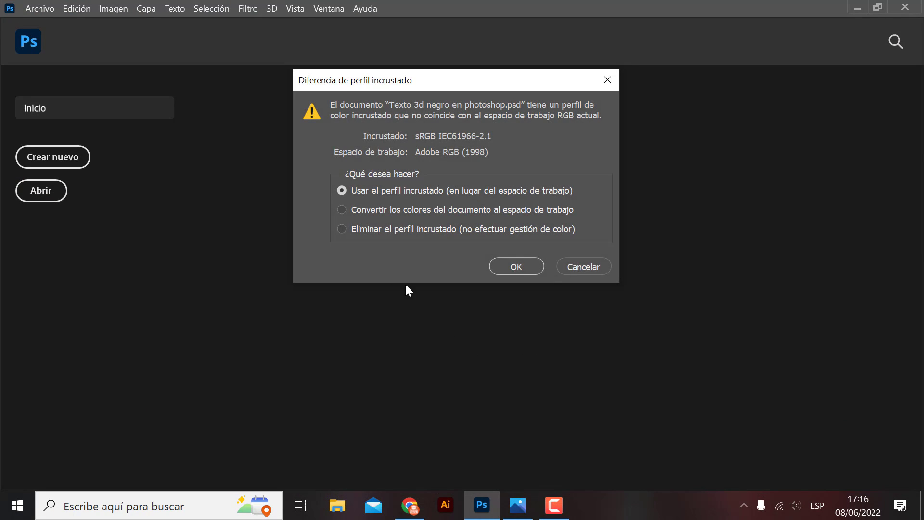
pyautogui.click(536, 266)
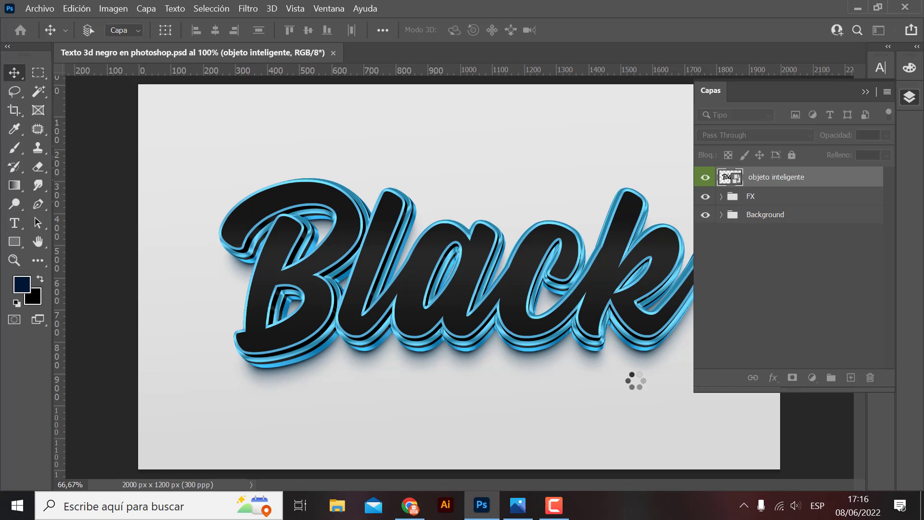
pyautogui.click(865, 92)
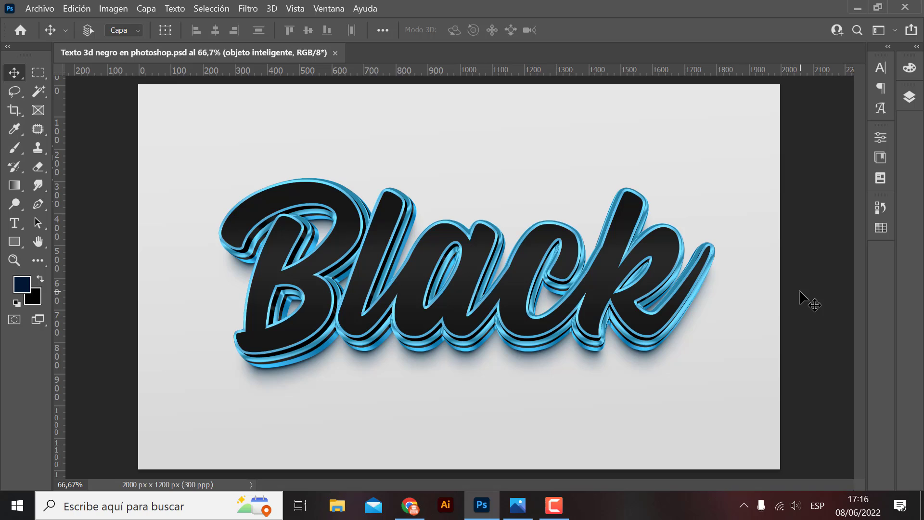
pyautogui.hotkey('ctrl', '1')
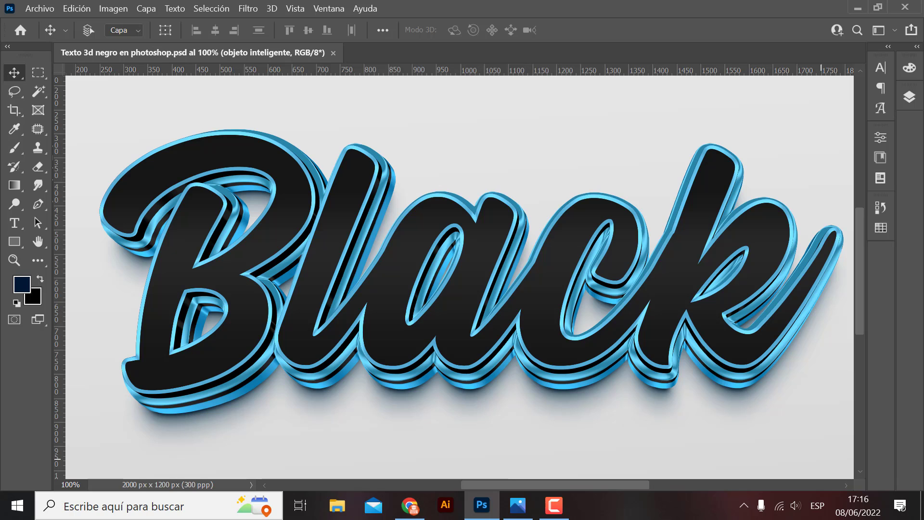
pyautogui.hotkey('ctrl', '0')
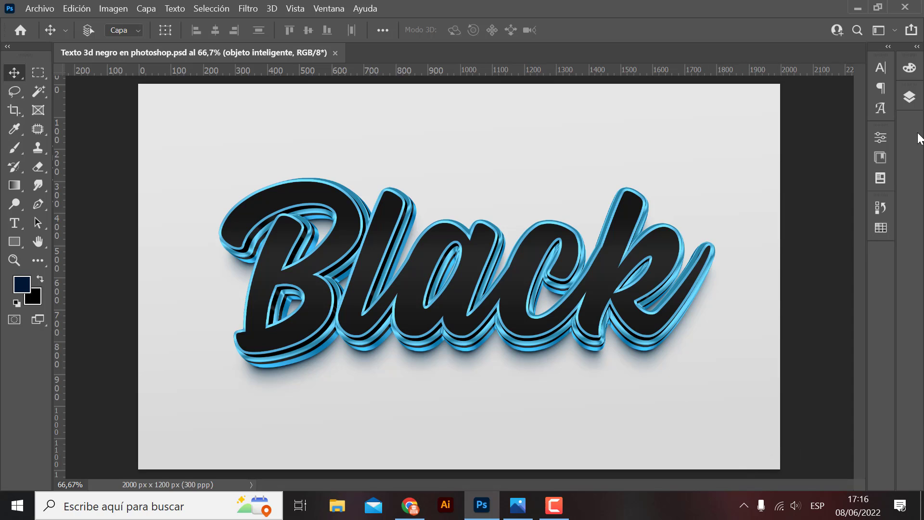
pyautogui.click(917, 48)
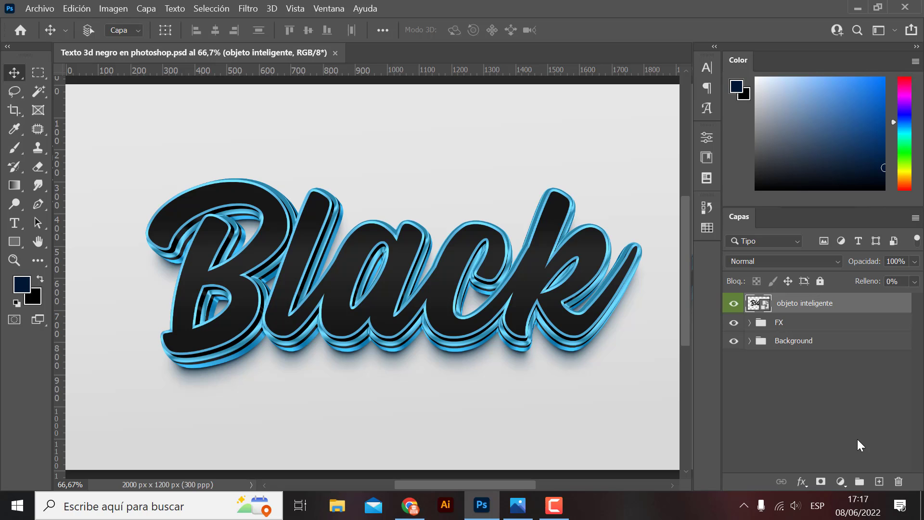
# Step: Restore the Layers panel under the Color panel via Ventana > Capas
pyautogui.press('F7')
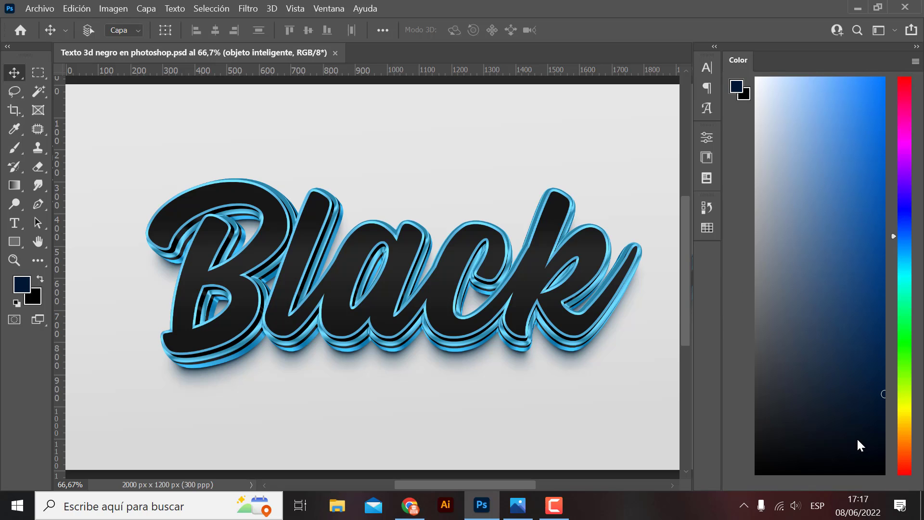
pyautogui.press('F7')
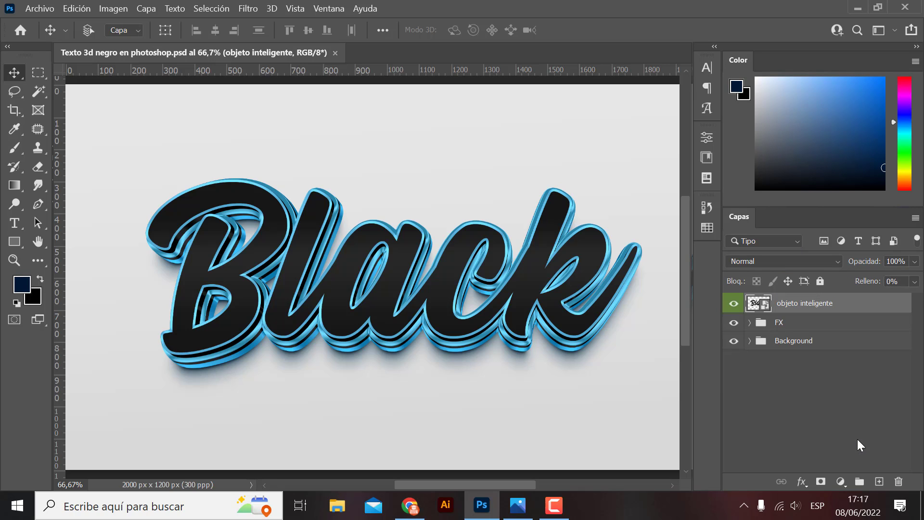
pyautogui.press('F7')
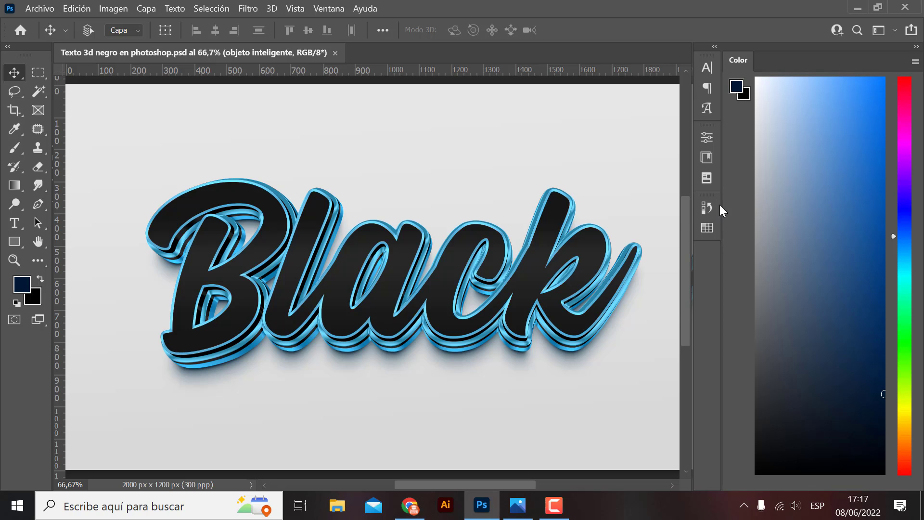
pyautogui.click(335, 7)
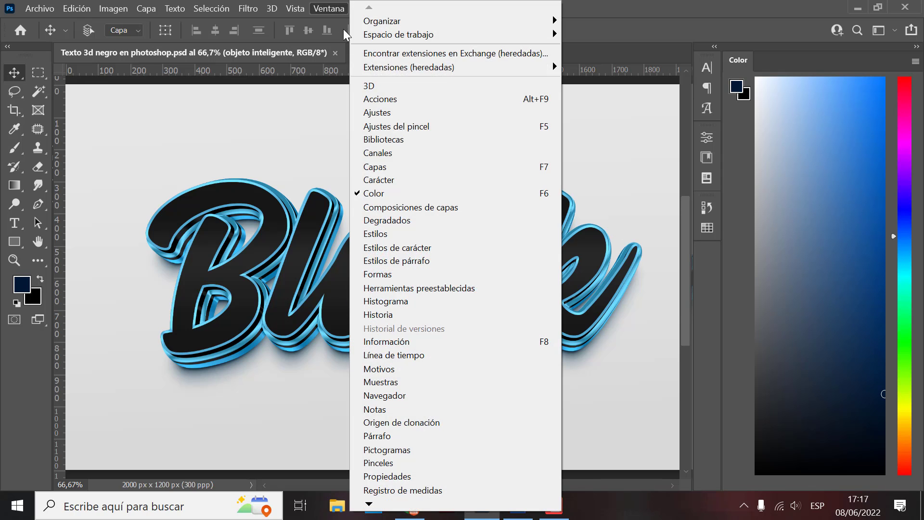
pyautogui.click(395, 166)
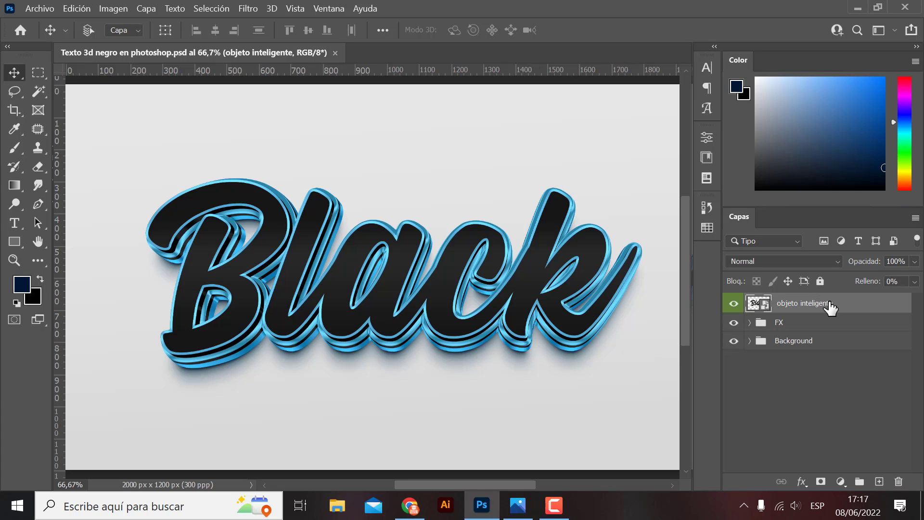
# Step: Open the smart object's contents as the Softy .psb document and compare it with the main PSD
pyautogui.doubleClick(754, 304)
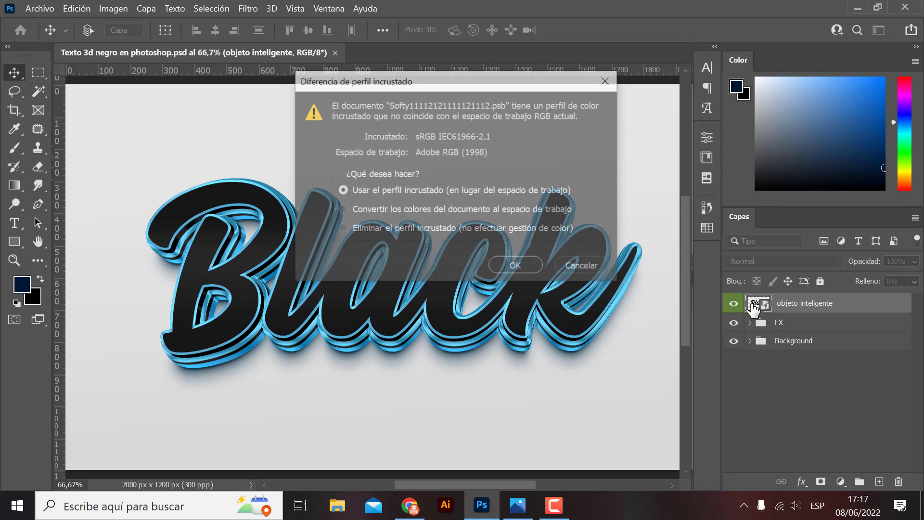
pyautogui.click(517, 266)
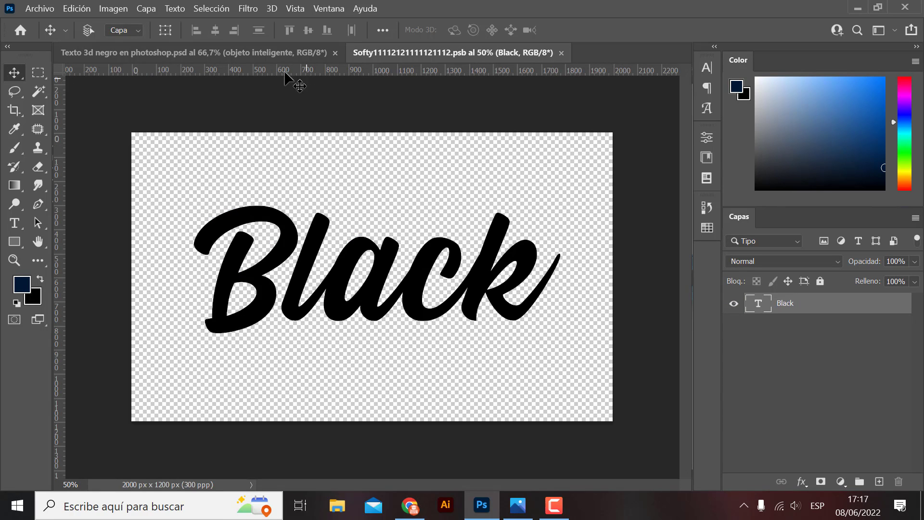
pyautogui.click(228, 50)
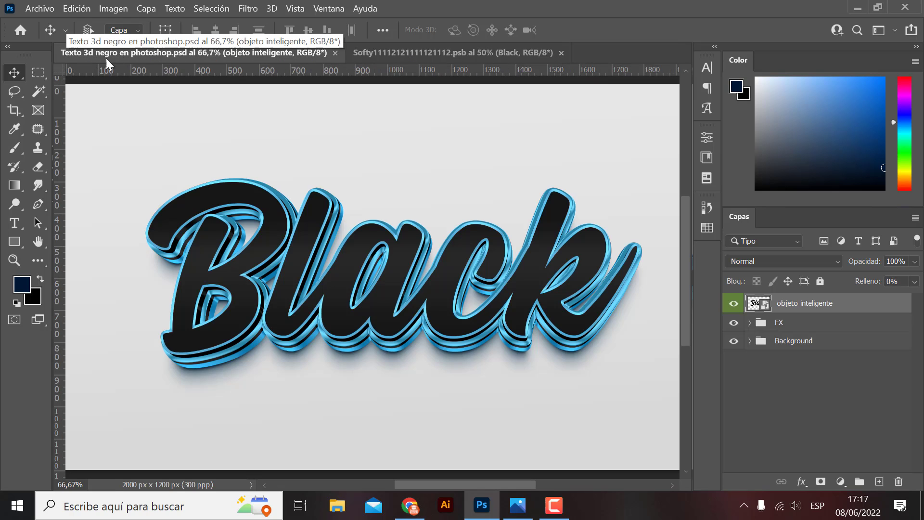
pyautogui.click(417, 54)
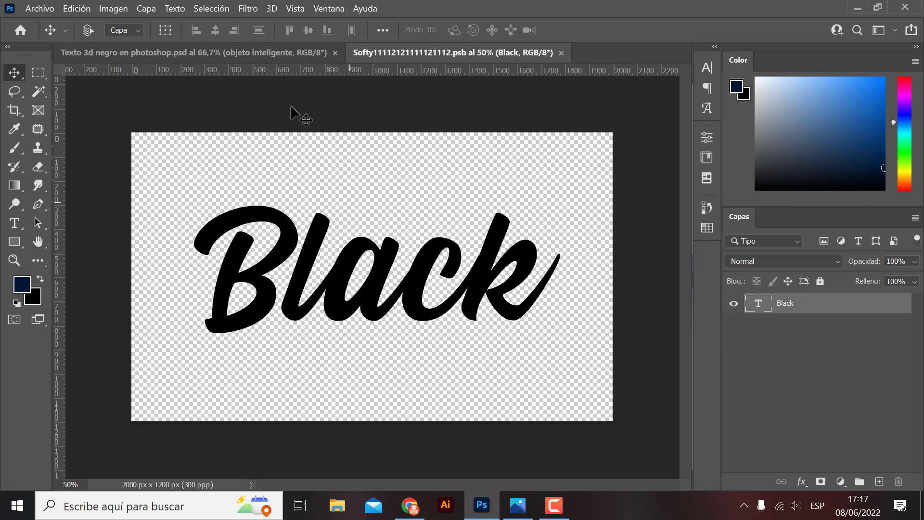
pyautogui.click(218, 51)
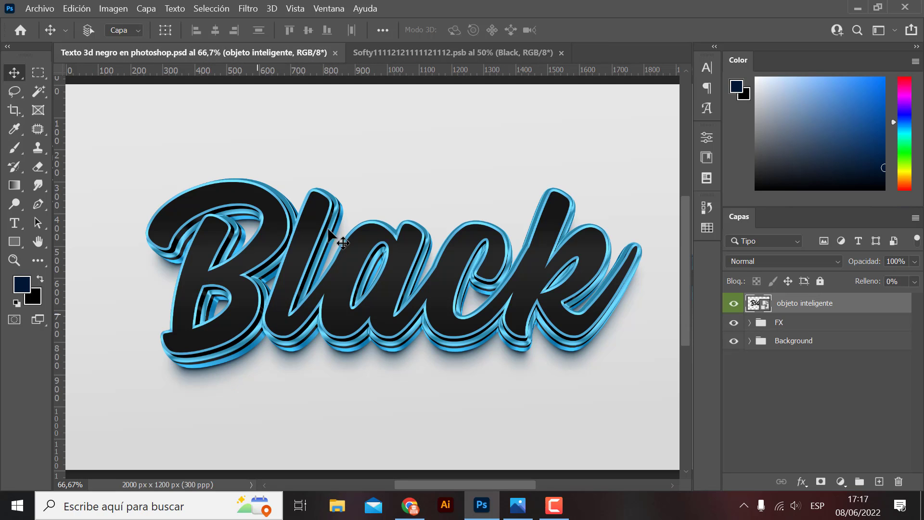
pyautogui.click(418, 56)
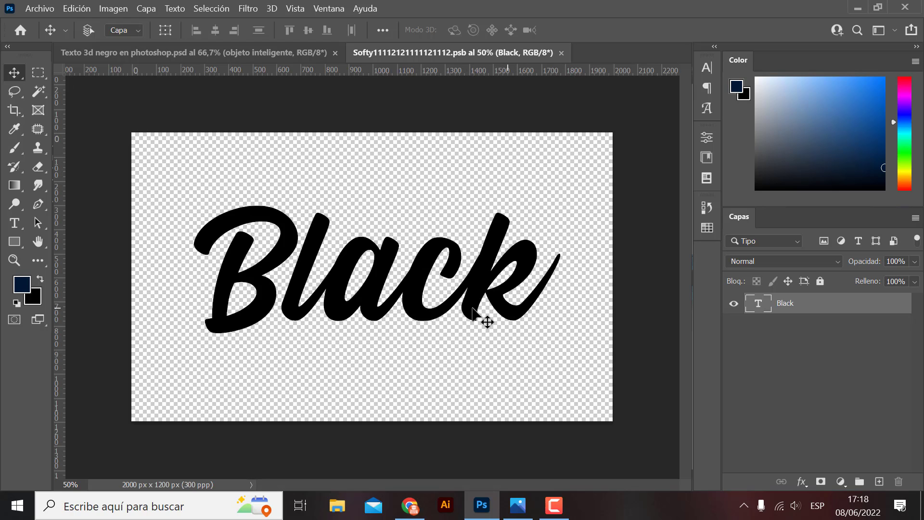
# Step: Change the smart object's text from Black to Efecto
pyautogui.doubleClick(515, 313)
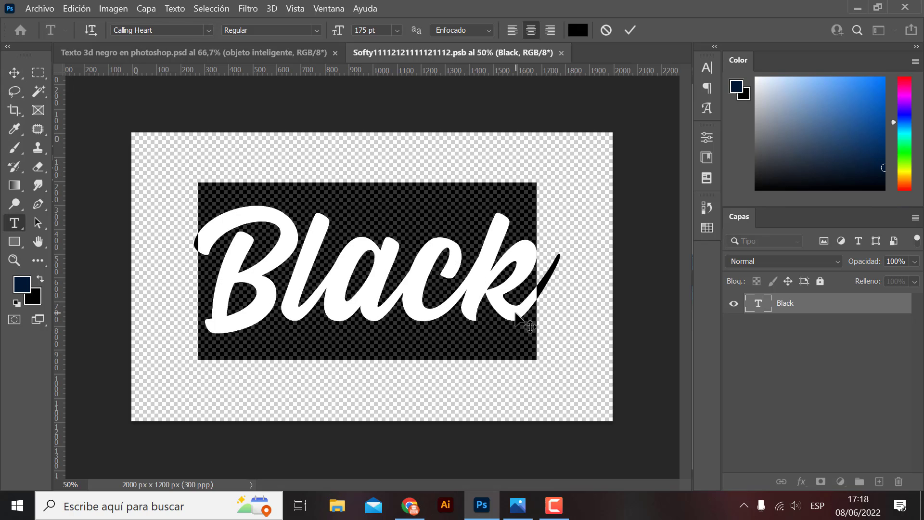
pyautogui.write('Ef')
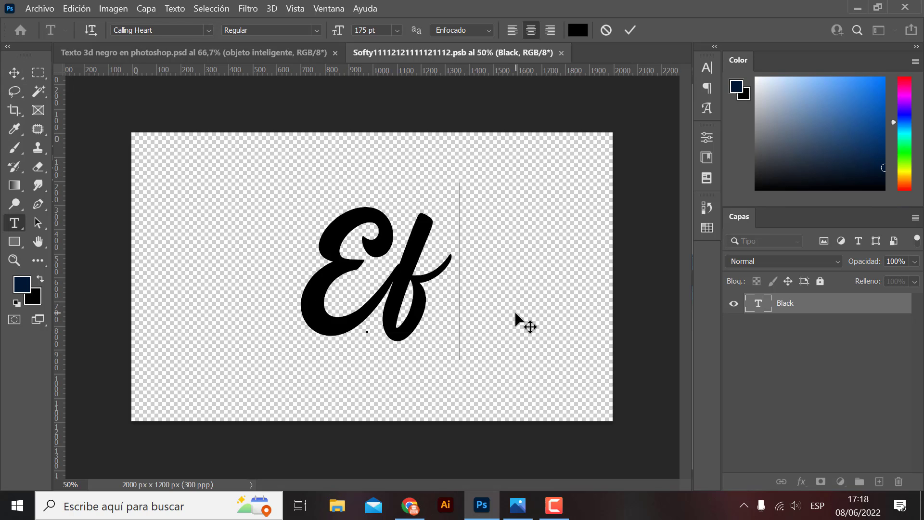
pyautogui.write('ecto')
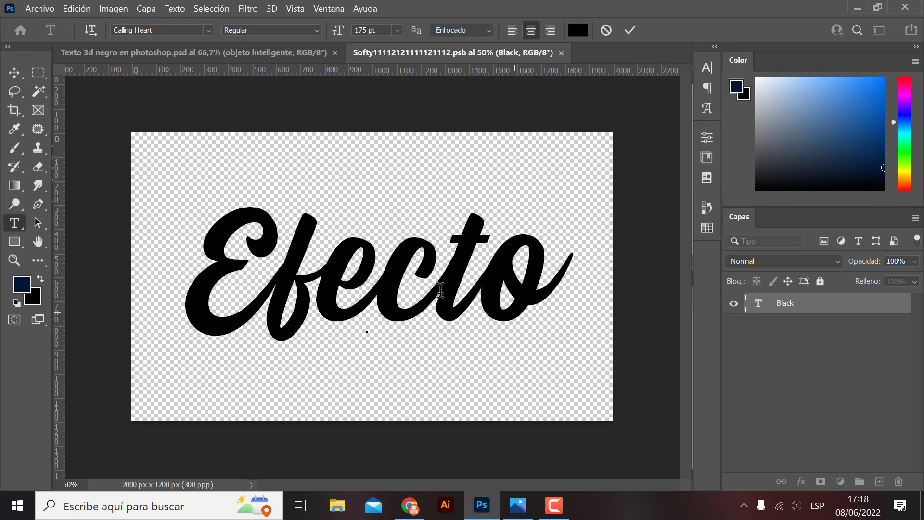
pyautogui.click(13, 73)
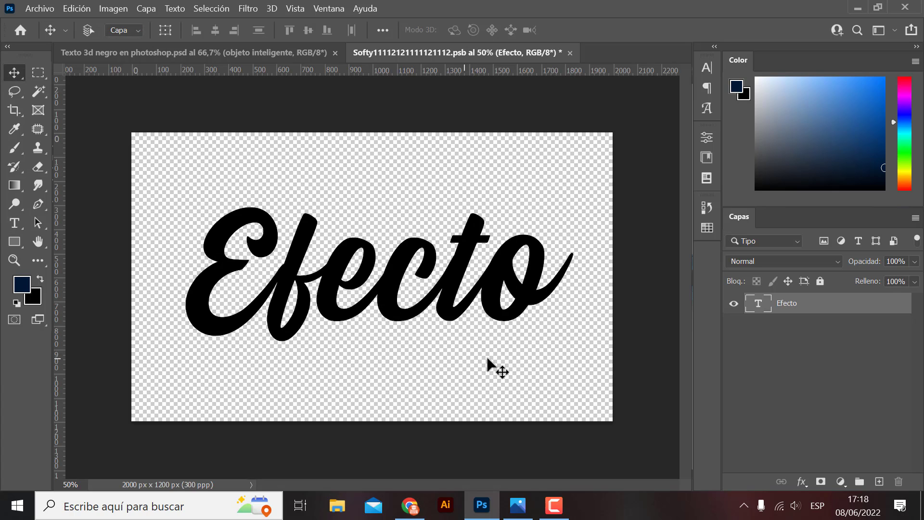
pyautogui.click(250, 56)
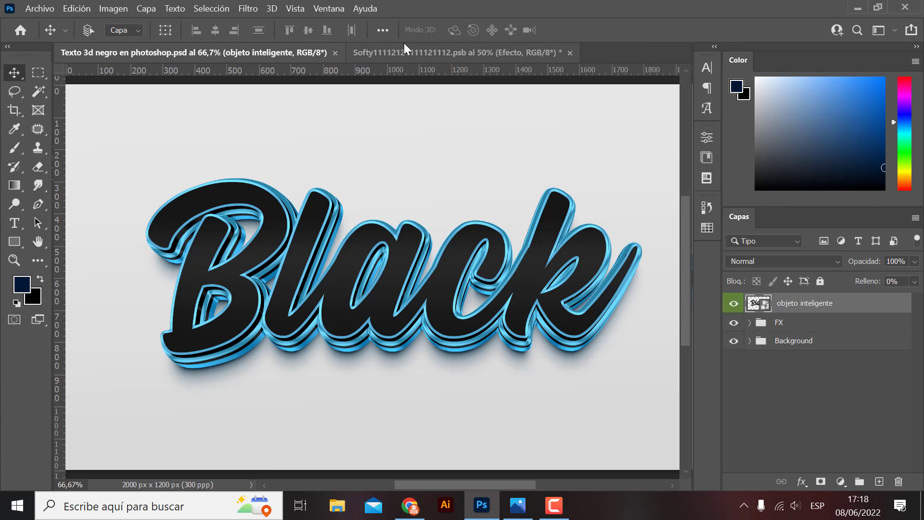
pyautogui.click(402, 58)
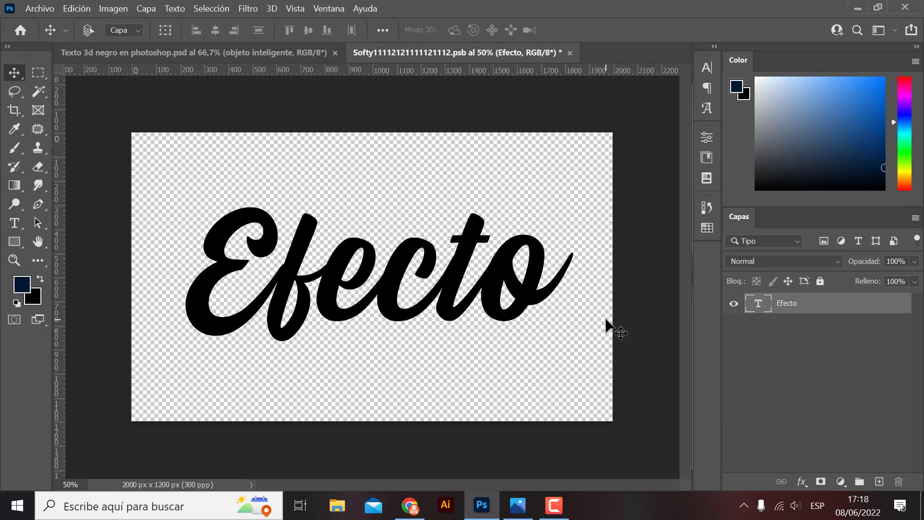
# Step: Save the .psb, check the Efecto update in the main document, and close the .psb tab
pyautogui.click(45, 9)
pyautogui.click(53, 163)
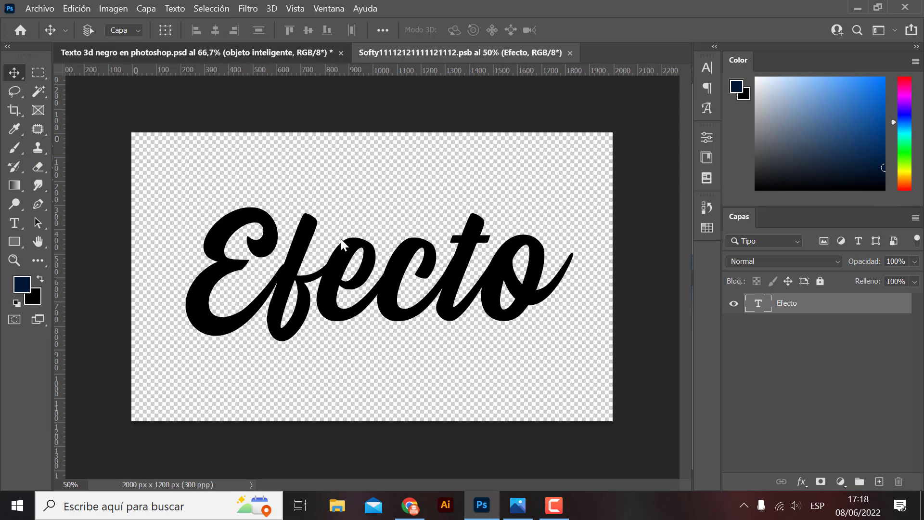
pyautogui.hotkey('ctrl', 'Tab')
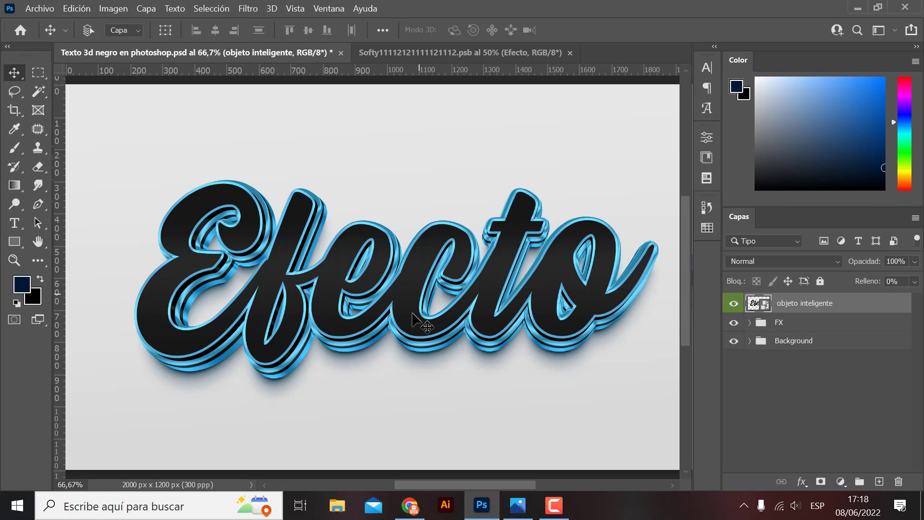
pyautogui.hotkey('ctrl', '-')
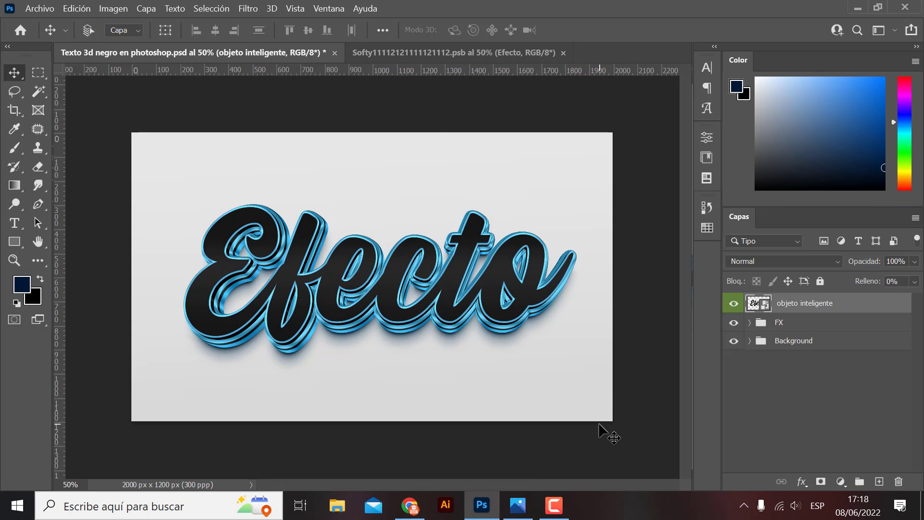
pyautogui.click(387, 57)
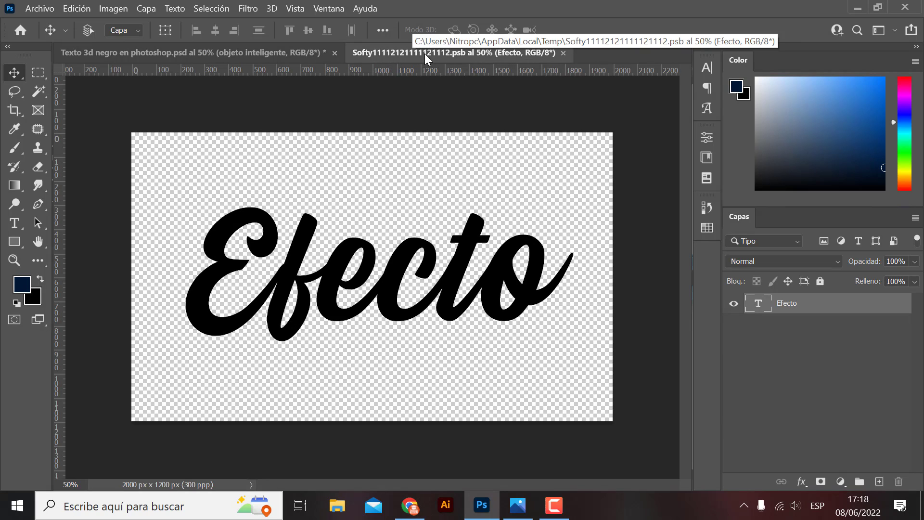
pyautogui.click(563, 52)
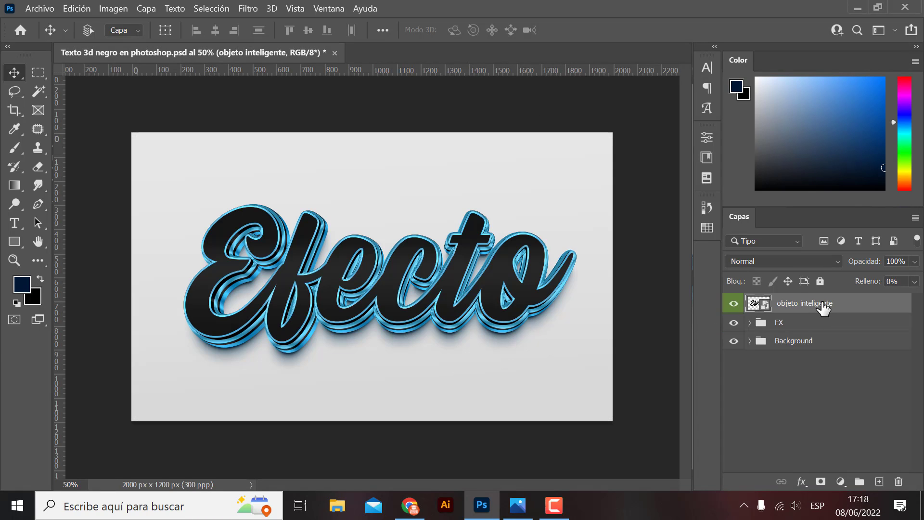
# Step: Reopen the smart object's contents and retype the word as Nuevo
pyautogui.doubleClick(754, 304)
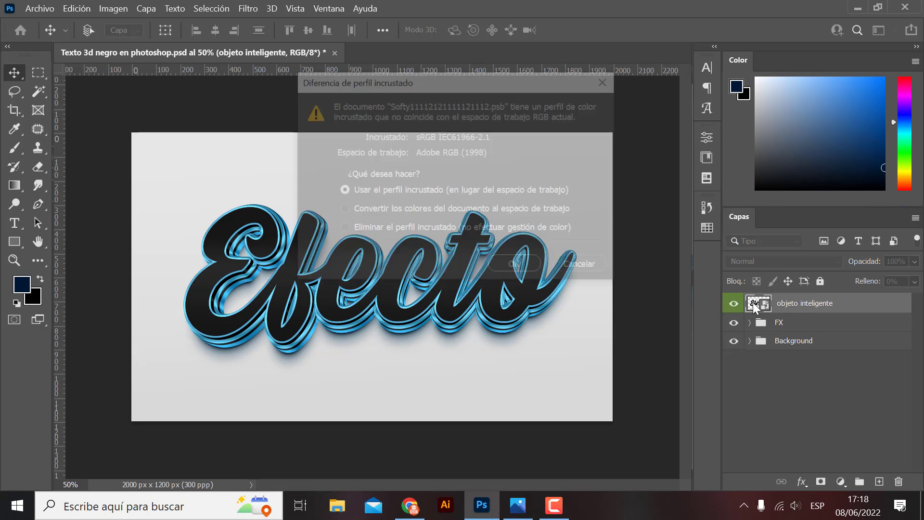
pyautogui.click(514, 262)
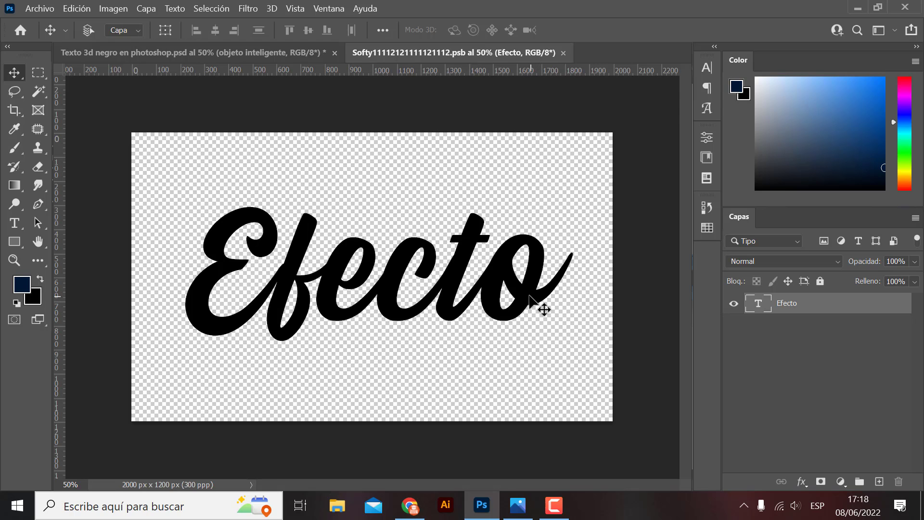
pyautogui.doubleClick(530, 296)
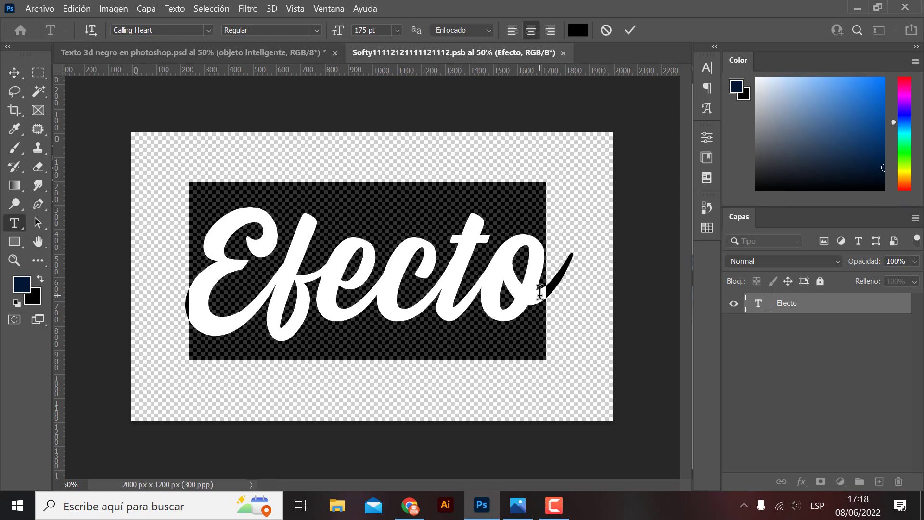
pyautogui.write('Nuev')
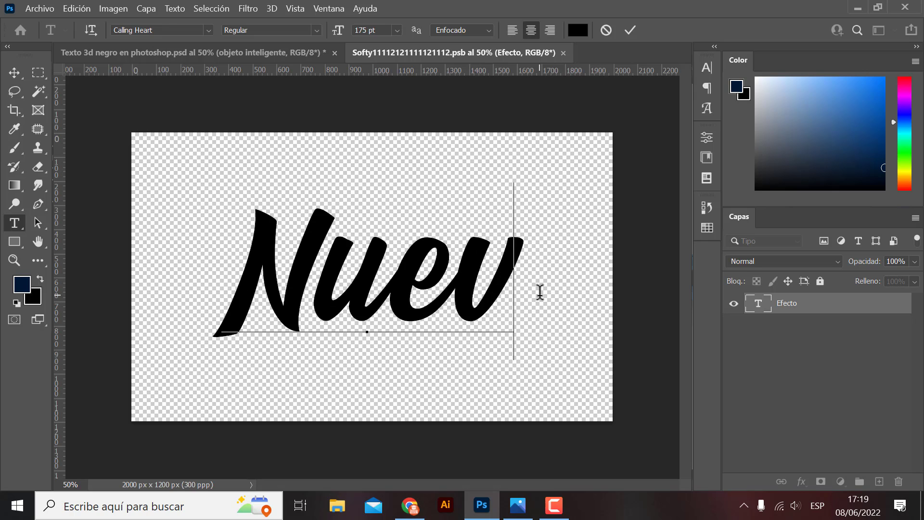
pyautogui.write('o')
pyautogui.click(14, 73)
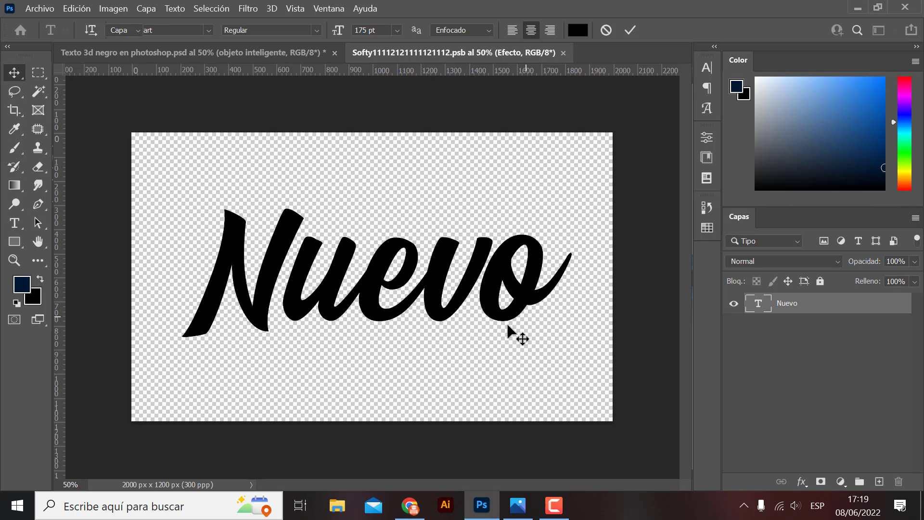
# Step: Save the .psb with Ctrl+S and confirm Nuevo appears in the main 3D document
pyautogui.click(240, 51)
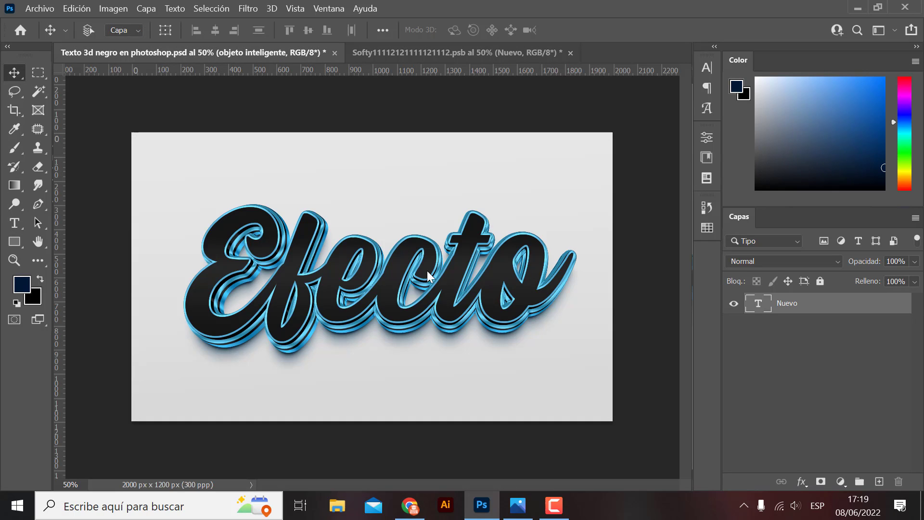
pyautogui.click(432, 53)
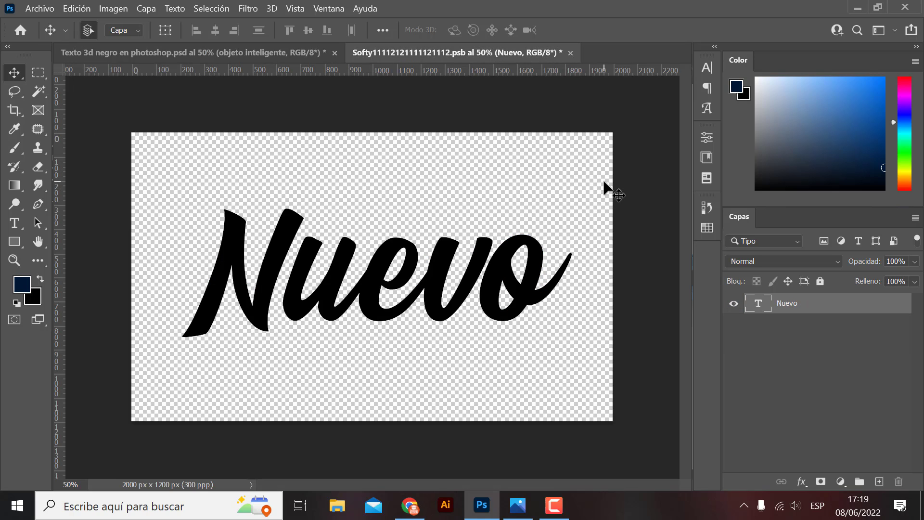
pyautogui.hotkey('ctrl', 's')
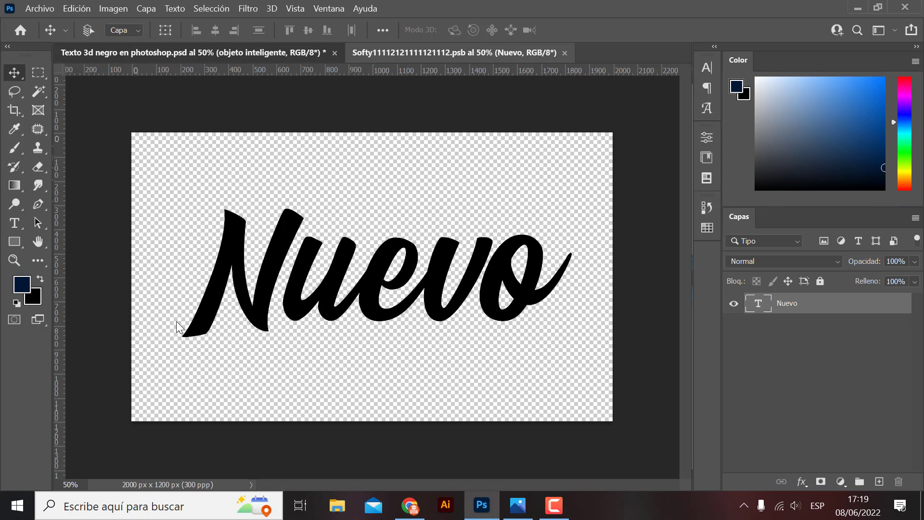
pyautogui.hotkey('ctrl', 'Tab')
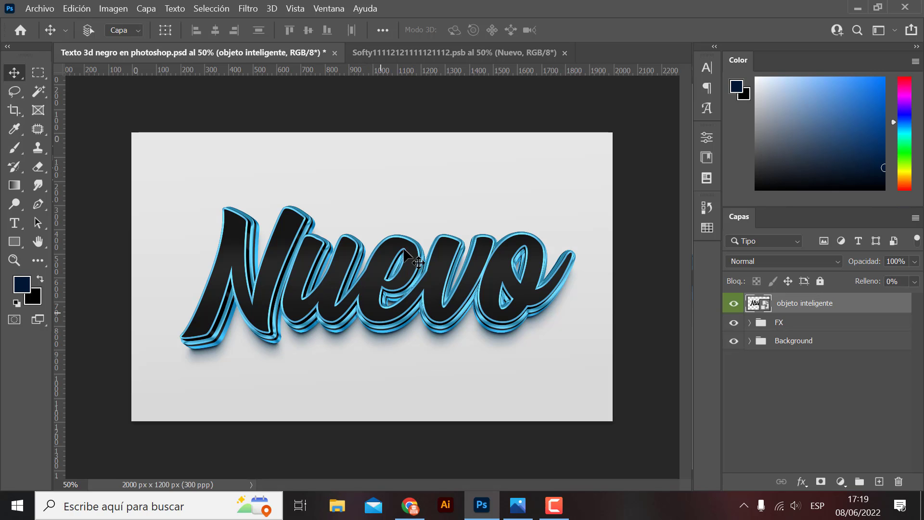
pyautogui.click(433, 52)
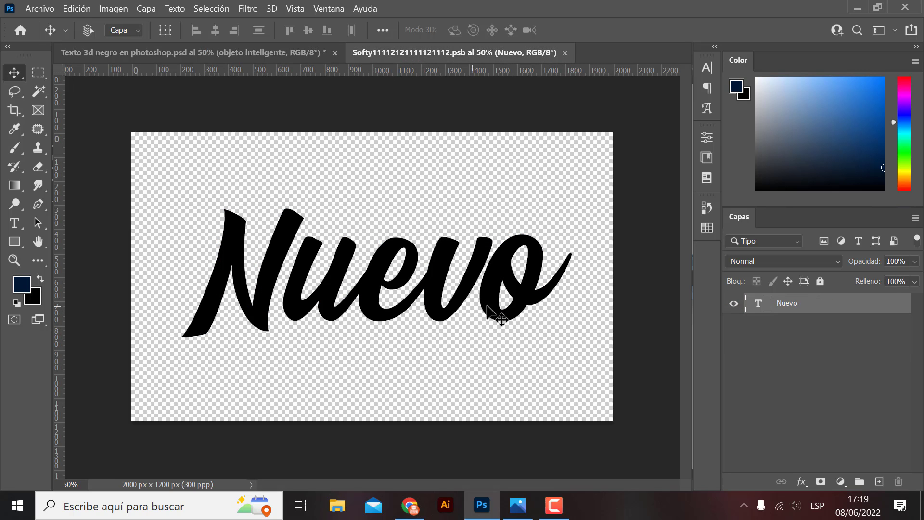
# Step: Scale the Nuevo text down proportionally and shift it slightly right
pyautogui.hotkey('ctrl', 't')
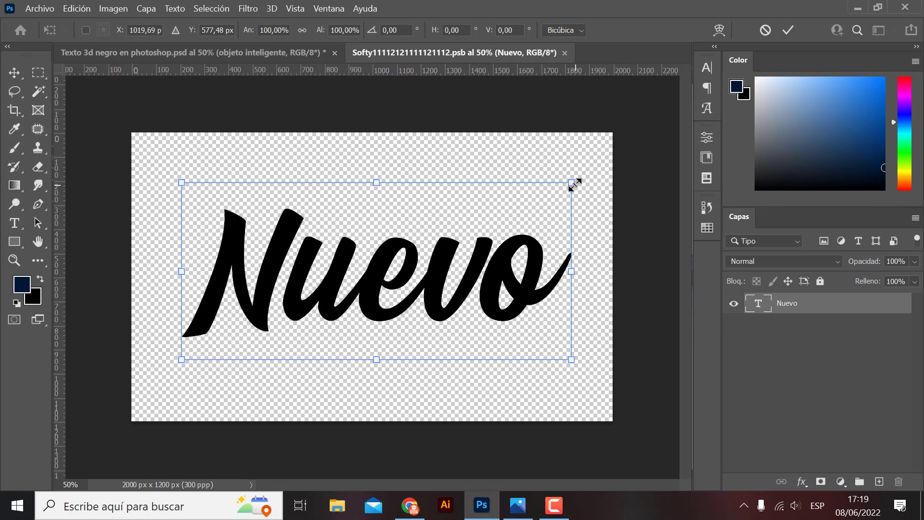
pyautogui.moveTo(574, 184); pyautogui.dragTo(544, 194)
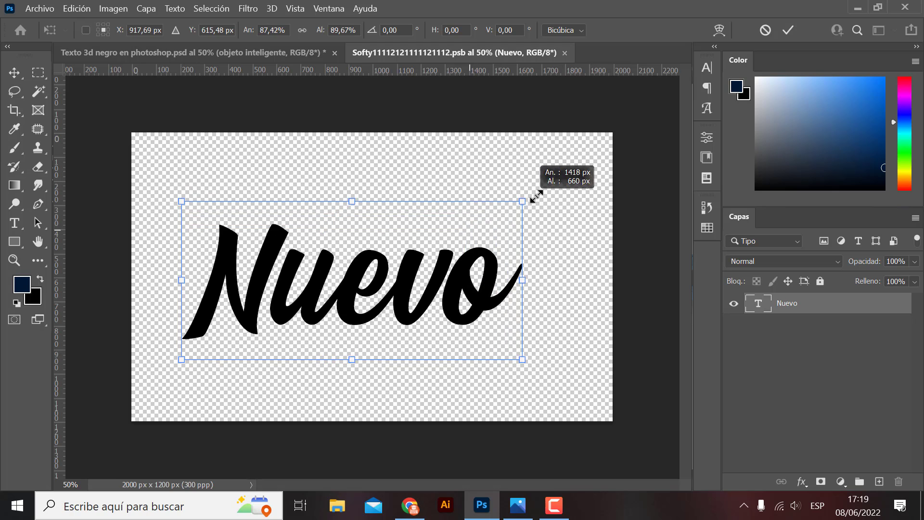
pyautogui.moveTo(363, 289); pyautogui.dragTo(377, 296)
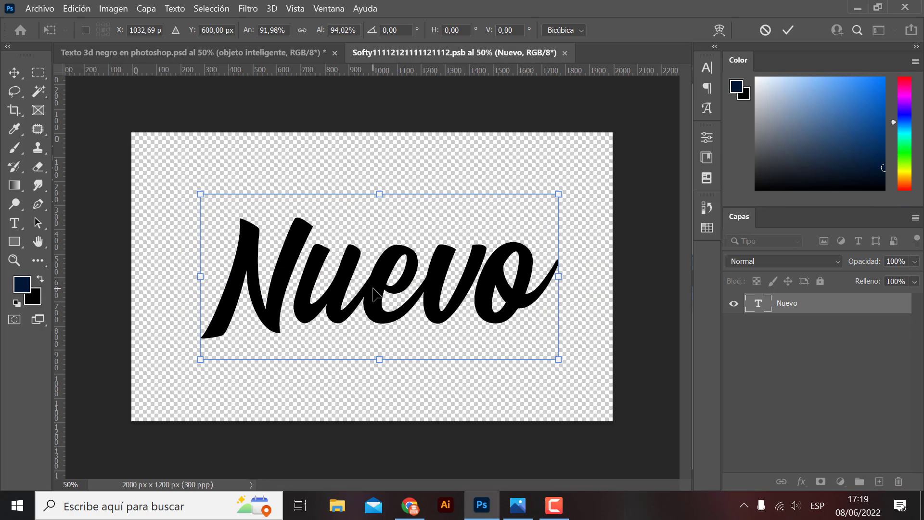
pyautogui.press('Return')
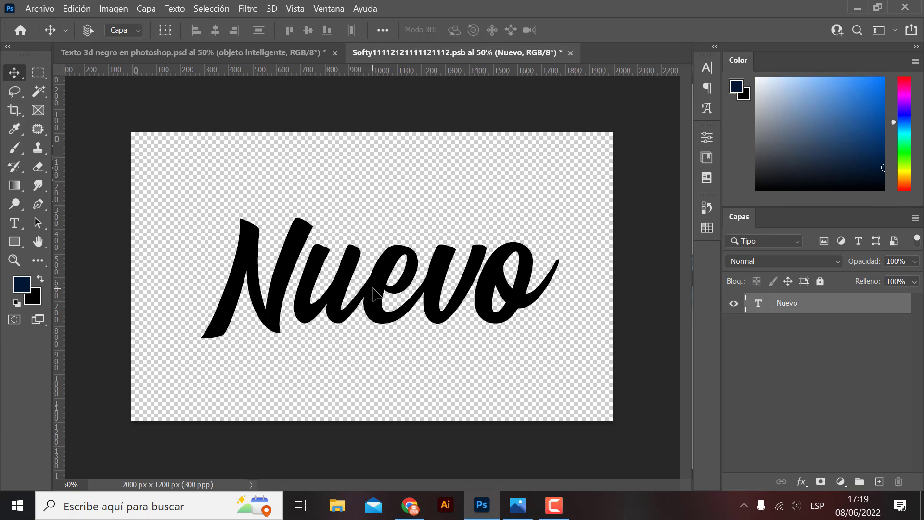
pyautogui.hotkey('ctrl', 't')
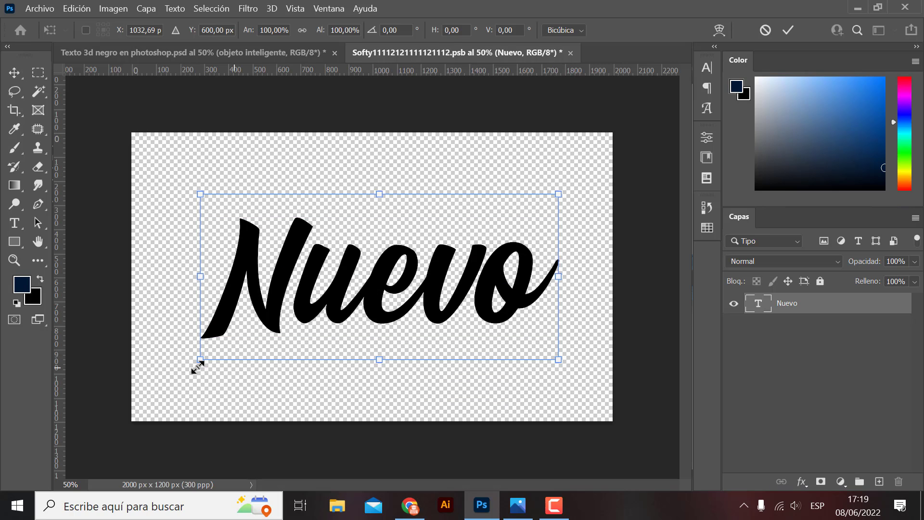
pyautogui.moveTo(201, 359)
pyautogui.mouseDown()
pyautogui.moveTo(243, 339)
pyautogui.moveTo(242, 357)
pyautogui.moveTo(259, 357)
pyautogui.mouseUp()
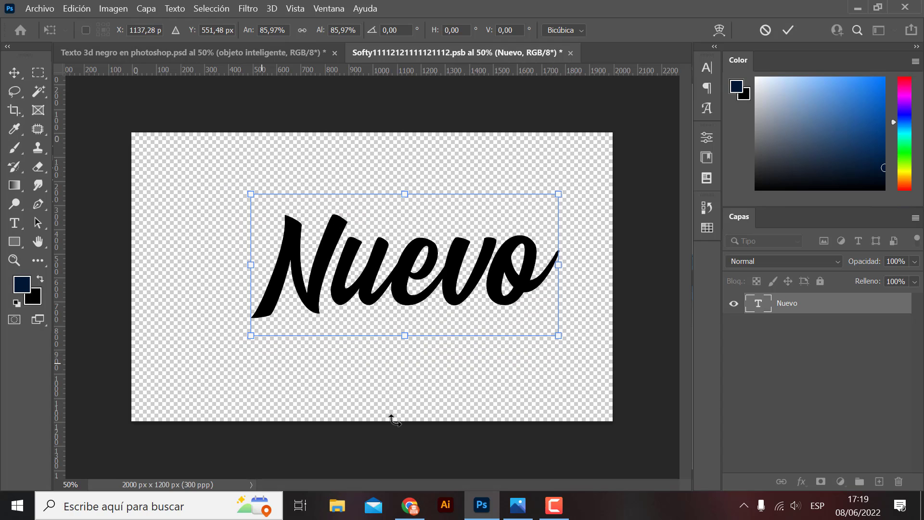
pyautogui.hotkey('ctrl', 'z')
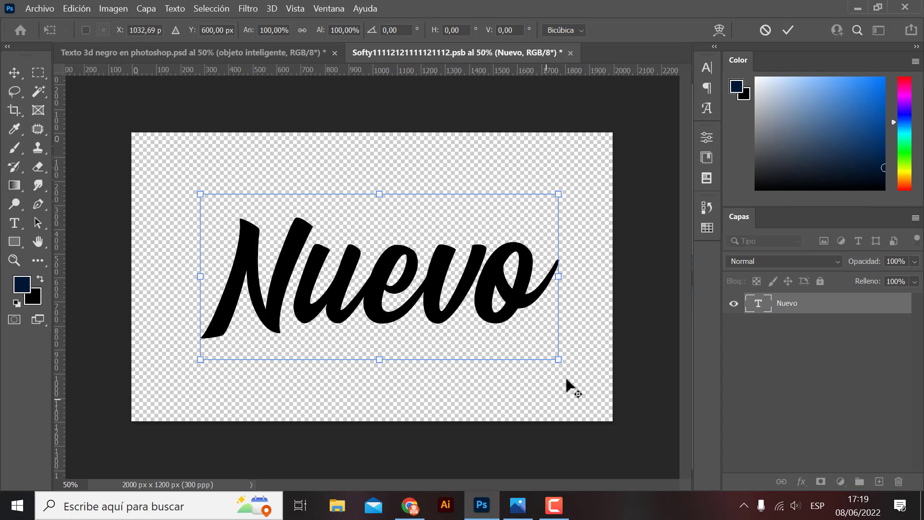
pyautogui.moveTo(558, 359)
pyautogui.mouseDown()
pyautogui.moveTo(562, 395)
pyautogui.moveTo(538, 388)
pyautogui.mouseUp()
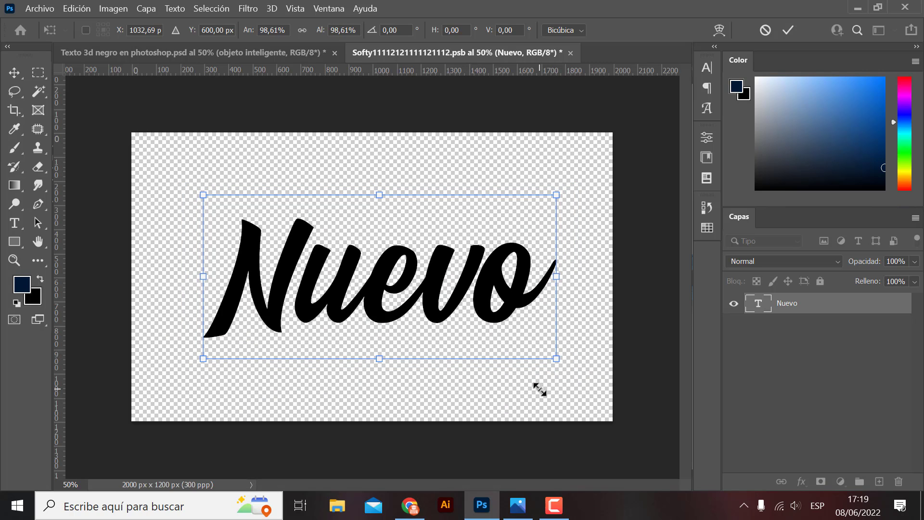
pyautogui.press('Return')
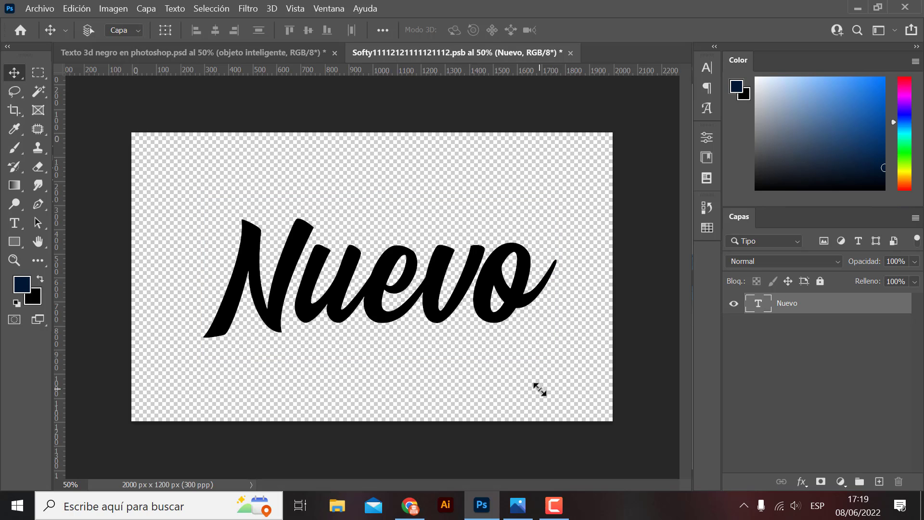
# Step: Rotate Nuevo about 3° counter-clockwise, save it, and return to the main PSD
pyautogui.hotkey('ctrl', 't')
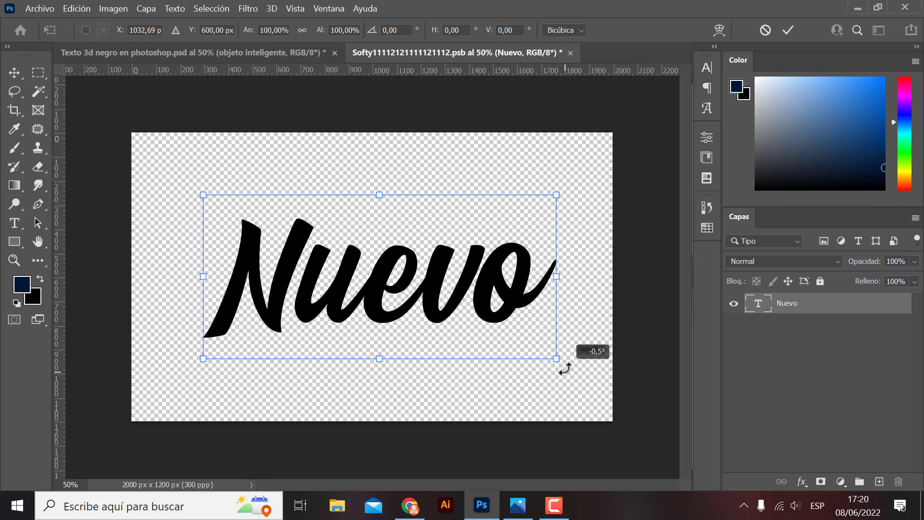
pyautogui.moveTo(565, 372); pyautogui.dragTo(562, 360)
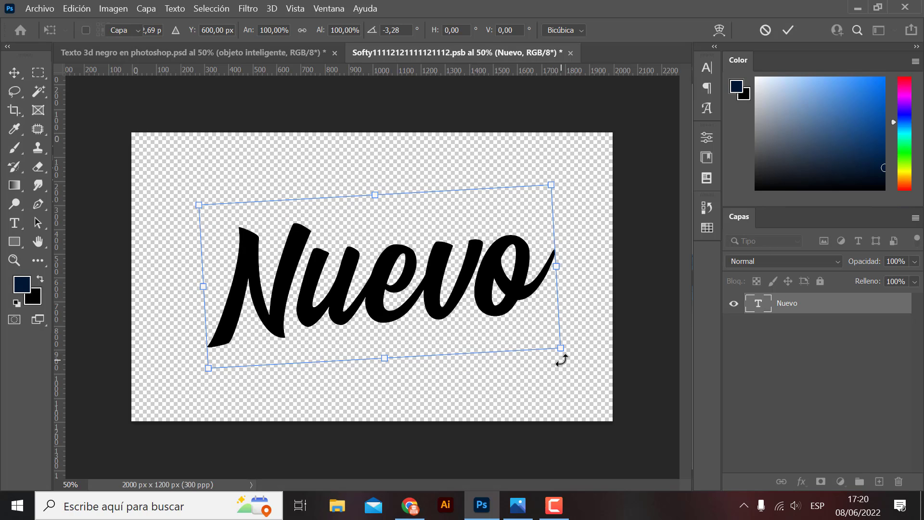
pyautogui.press('Return')
pyautogui.hotkey('ctrl', 's')
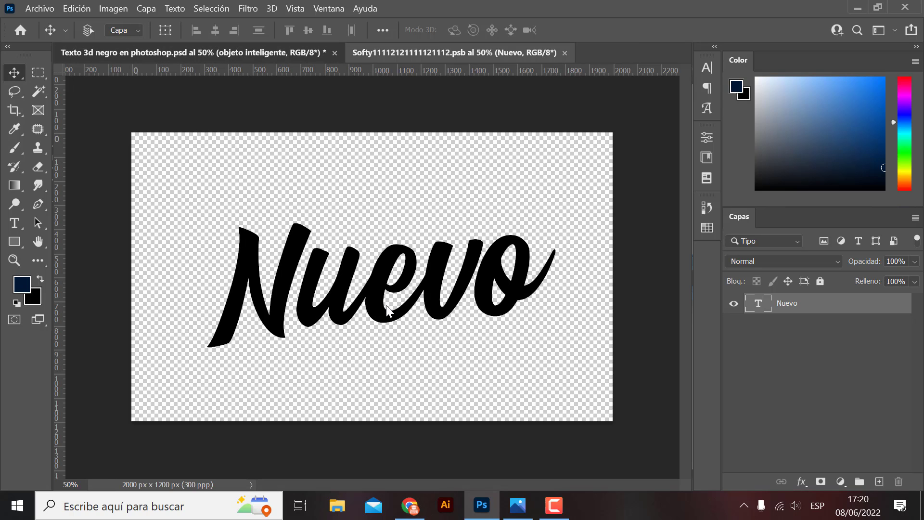
pyautogui.hotkey('ctrl', 'Tab')
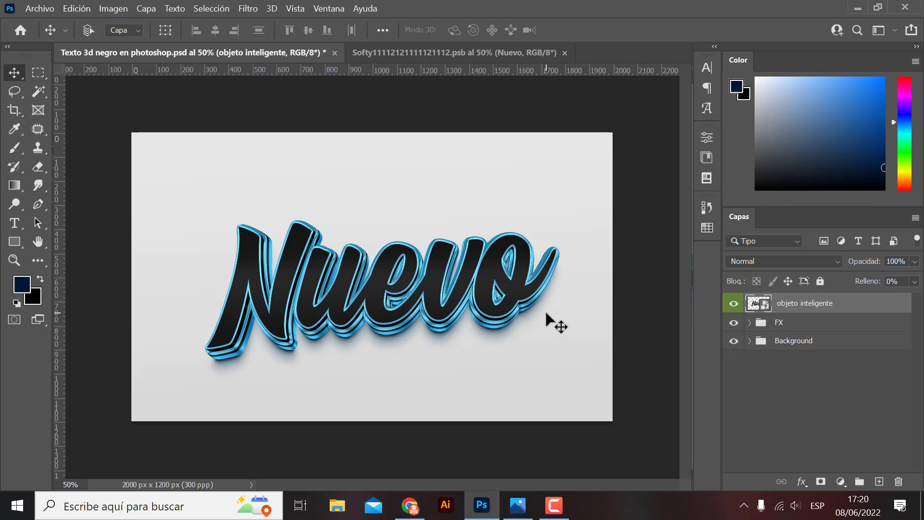
pyautogui.hotkey('ctrl', '+')
pyautogui.hotkey('ctrl', '+')
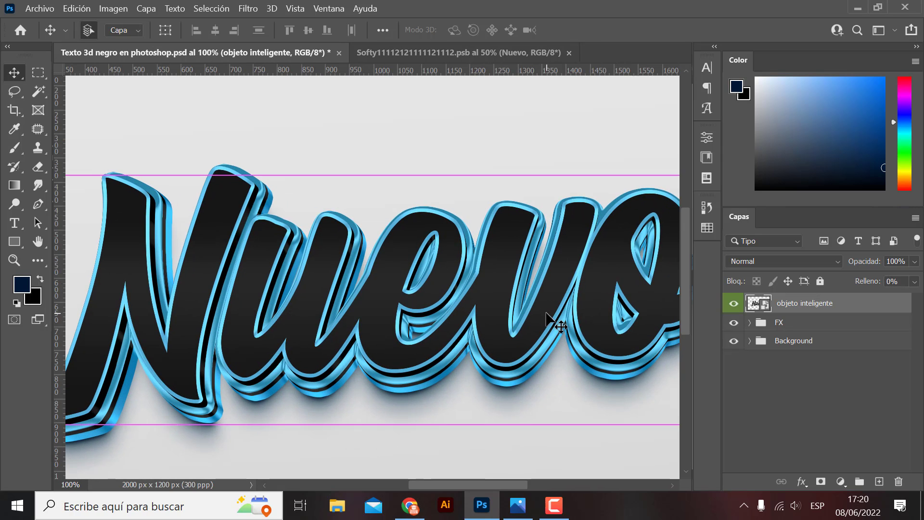
pyautogui.hotkey('ctrl', '-')
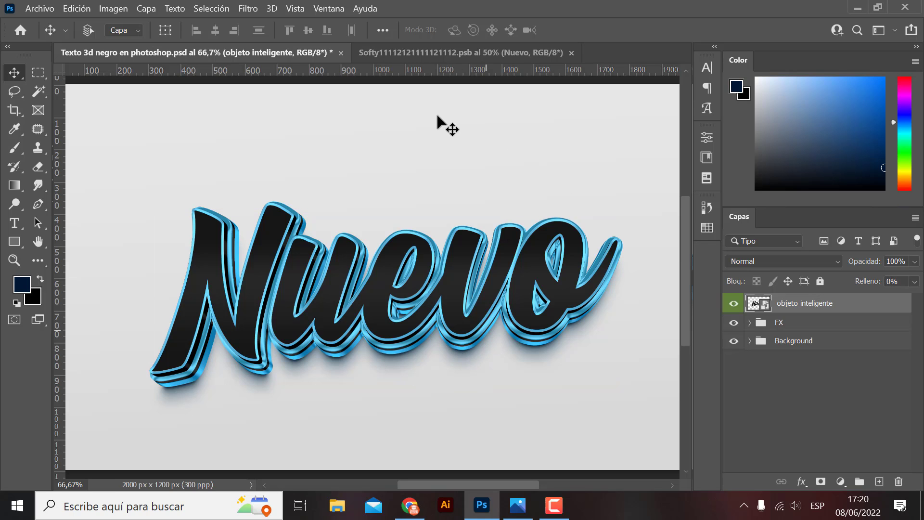
pyautogui.hotkey('ctrl', '-')
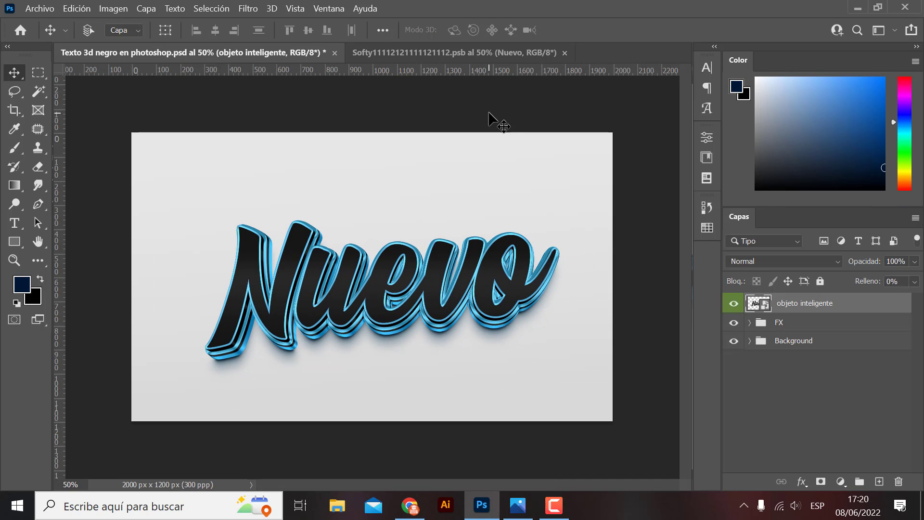
pyautogui.click(733, 324)
pyautogui.click(803, 328)
pyautogui.hotkey('ctrl', 't')
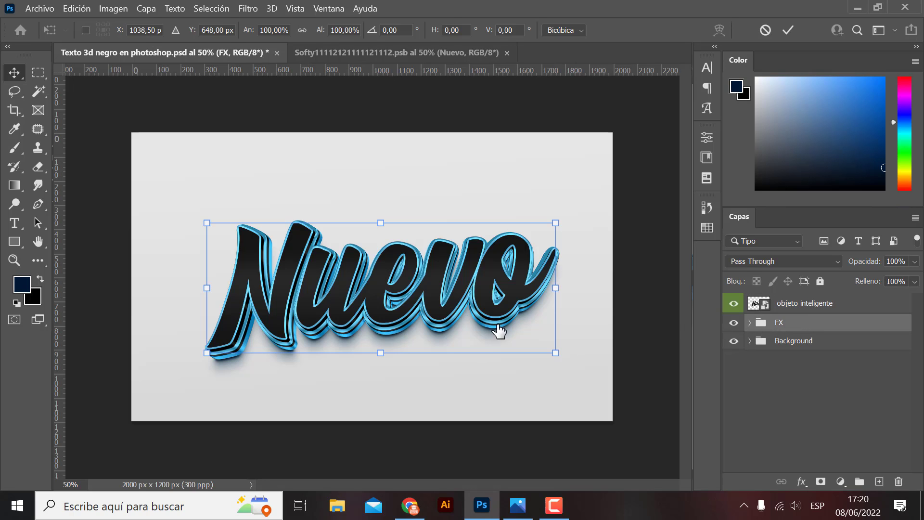
pyautogui.moveTo(405, 244)
pyautogui.mouseDown()
pyautogui.moveTo(427, 297)
pyautogui.moveTo(516, 330)
pyautogui.mouseUp()
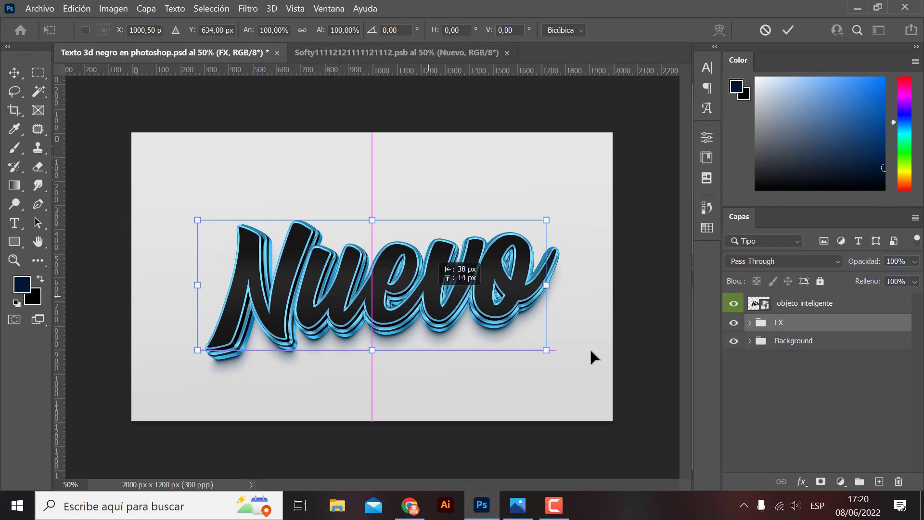
pyautogui.press('Return')
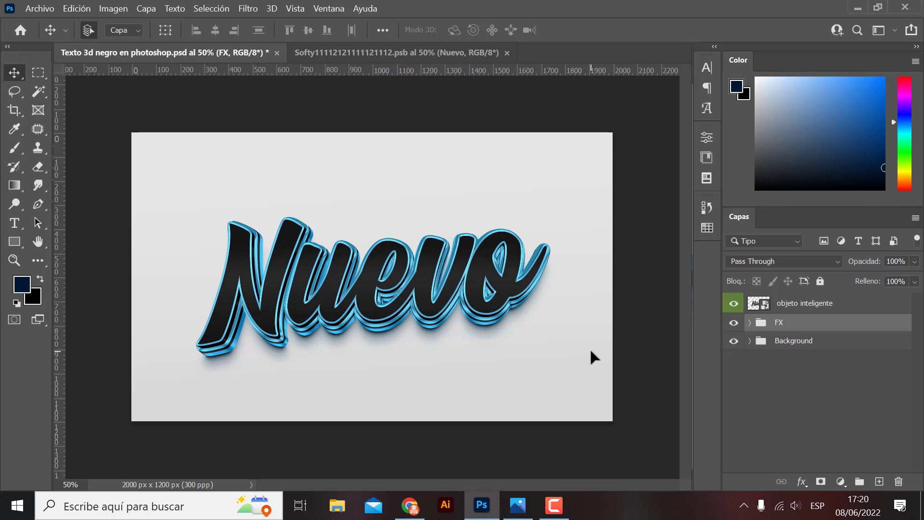
pyautogui.hotkey('ctrl', 'z')
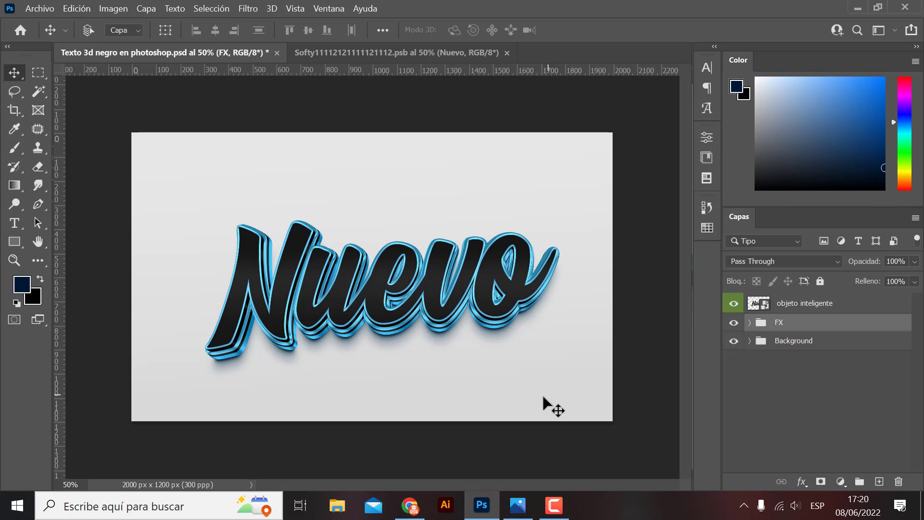
pyautogui.click(368, 53)
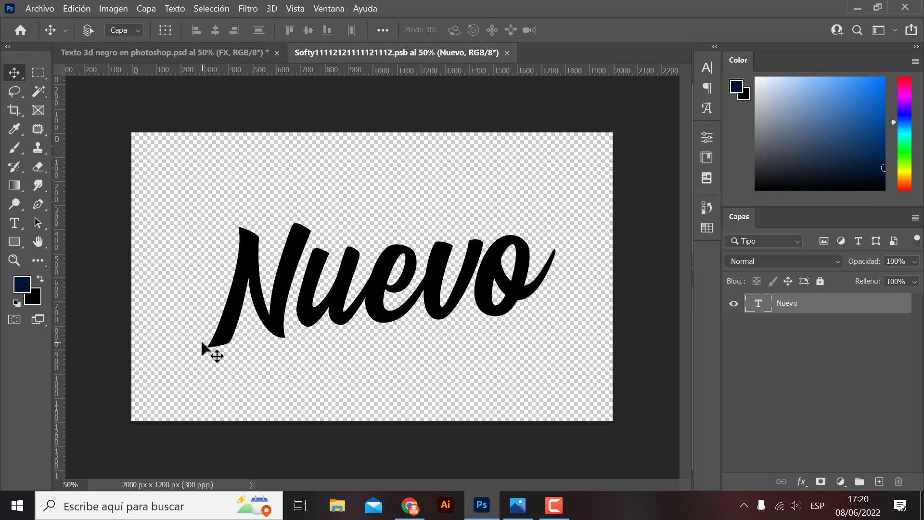
pyautogui.click(192, 52)
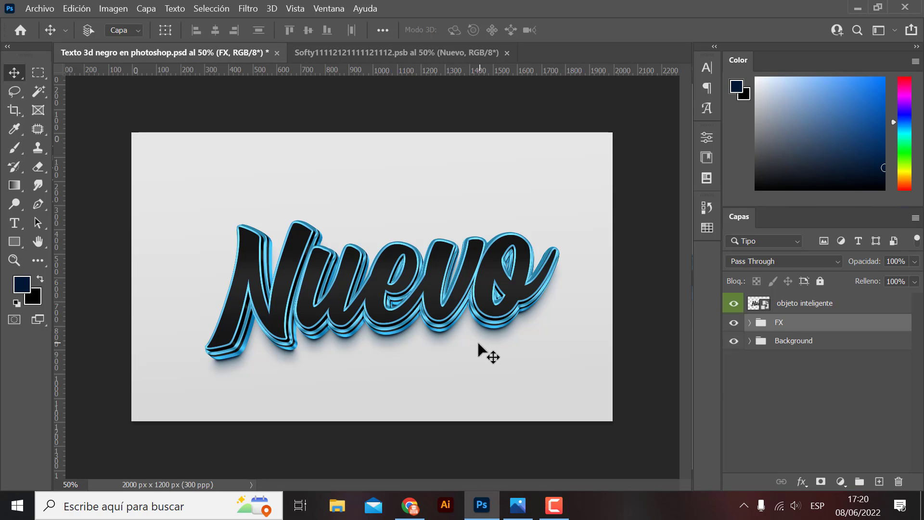
# Step: Apply the Athletic Outfit font to the Nuevo text in the Softy .psb and save it
pyautogui.click(371, 53)
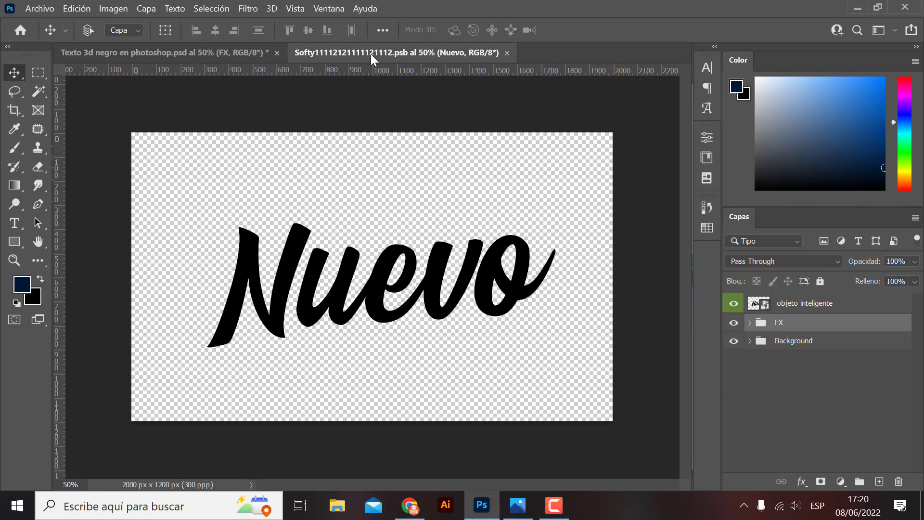
pyautogui.doubleClick(452, 299)
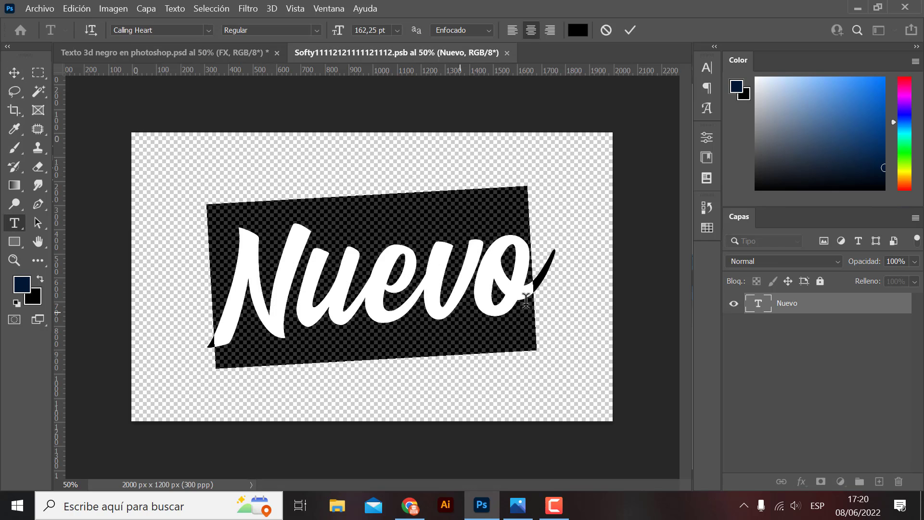
pyautogui.click(208, 30)
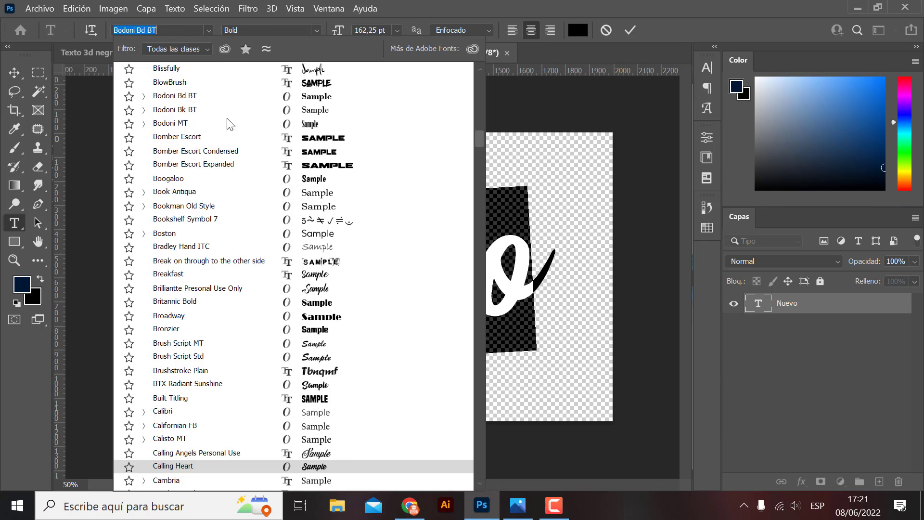
pyautogui.scroll(1, 294, 193)
pyautogui.scroll(2, 337, 200)
pyautogui.scroll(2, 347, 202)
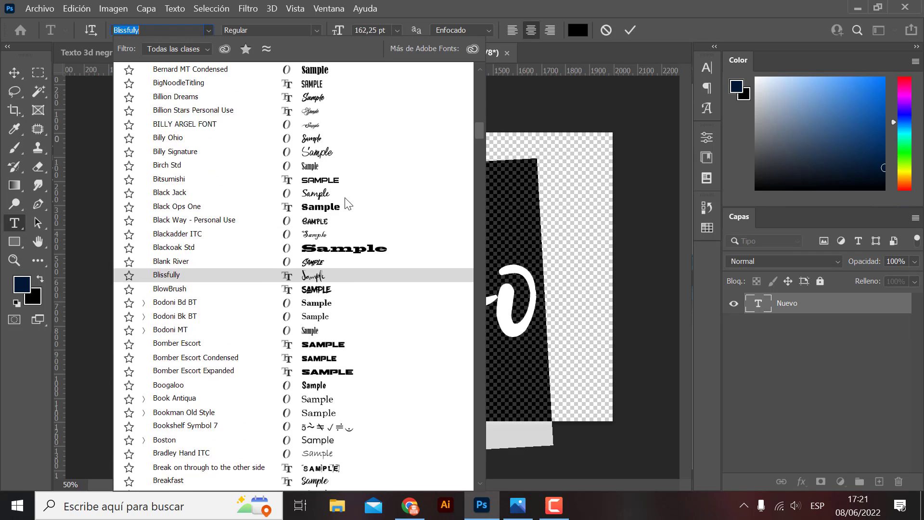
pyautogui.scroll(2, 350, 202)
pyautogui.scroll(5, 350, 202)
pyautogui.scroll(3, 345, 199)
pyautogui.scroll(1, 345, 199)
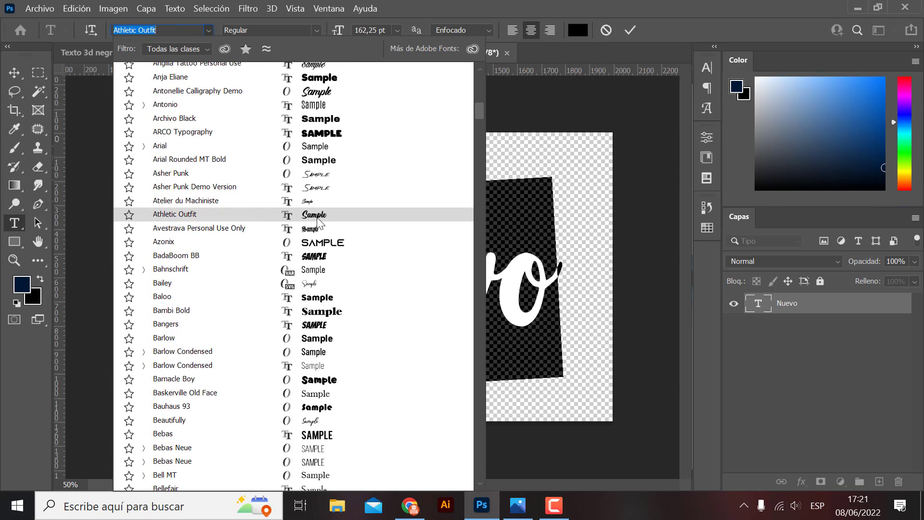
pyautogui.click(331, 215)
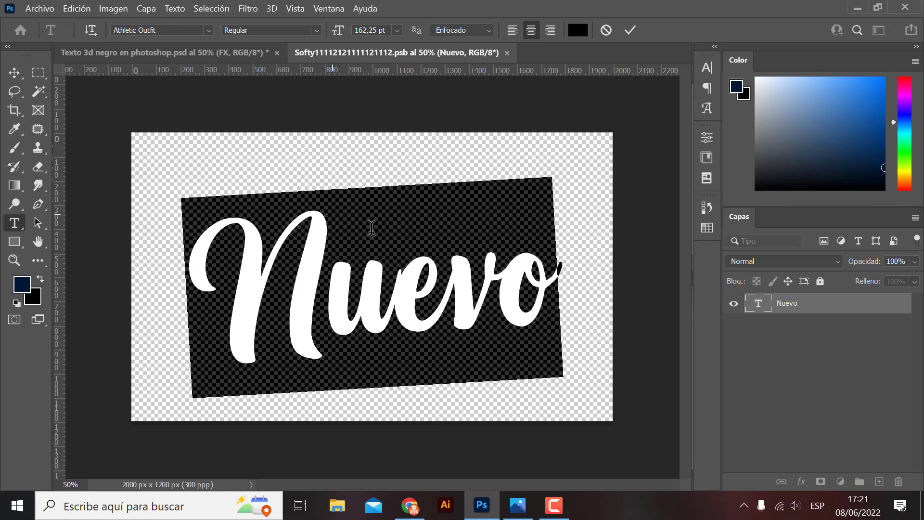
pyautogui.click(21, 74)
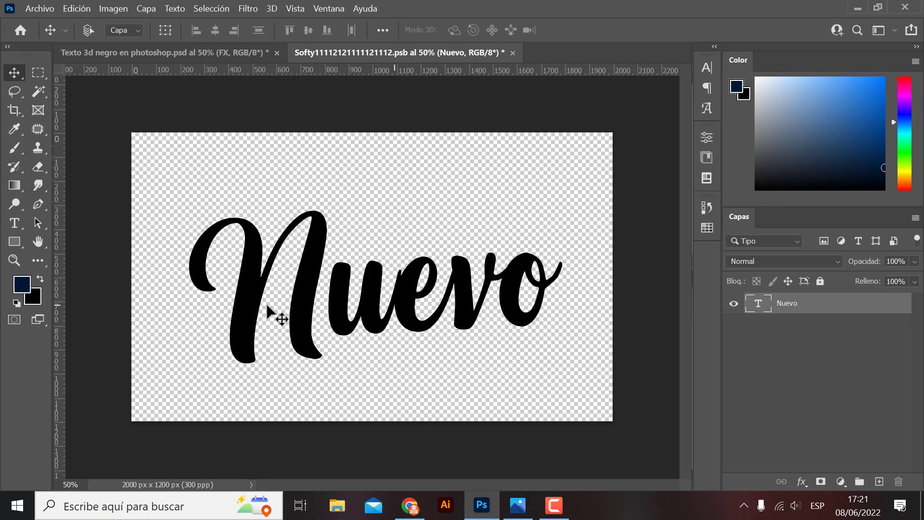
pyautogui.hotkey('ctrl', 's')
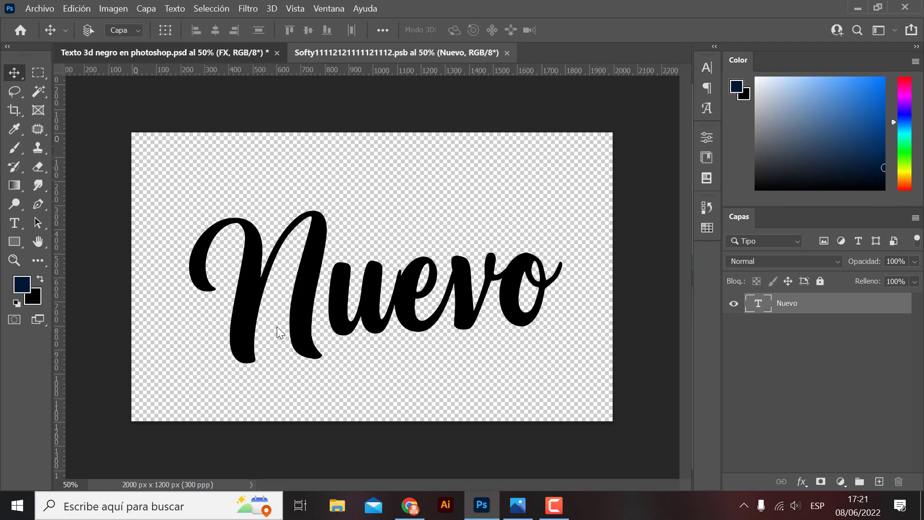
pyautogui.hotkey('ctrl', 'Tab')
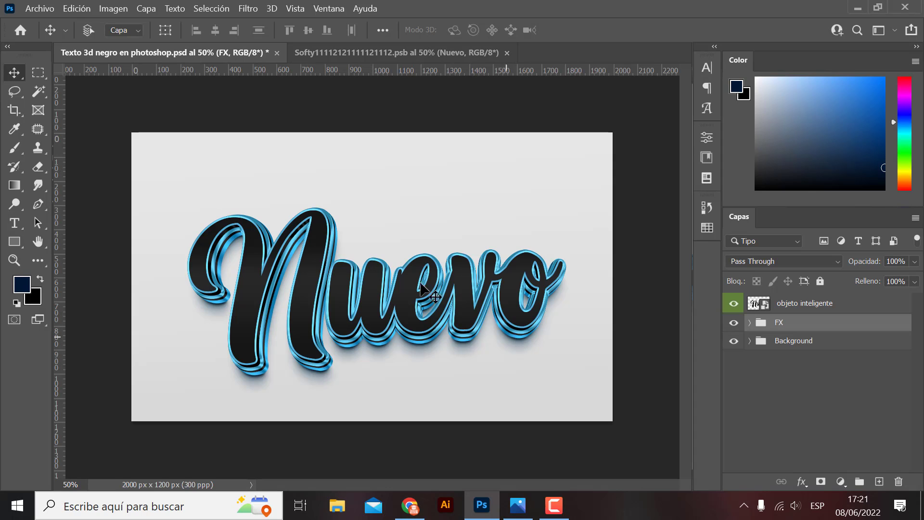
# Step: Try Antara Distance, then restyle Nuevo in Alameda Script PERSONAL USE and commit
pyautogui.click(341, 54)
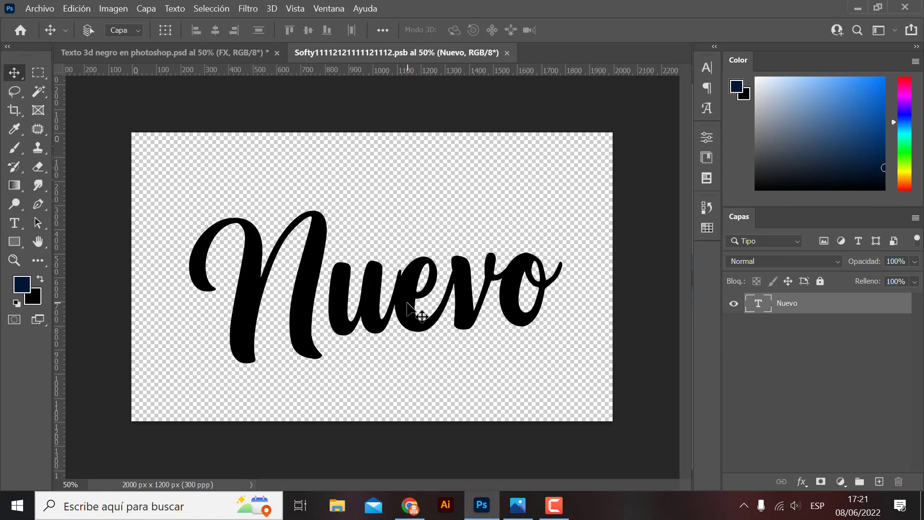
pyautogui.doubleClick(459, 291)
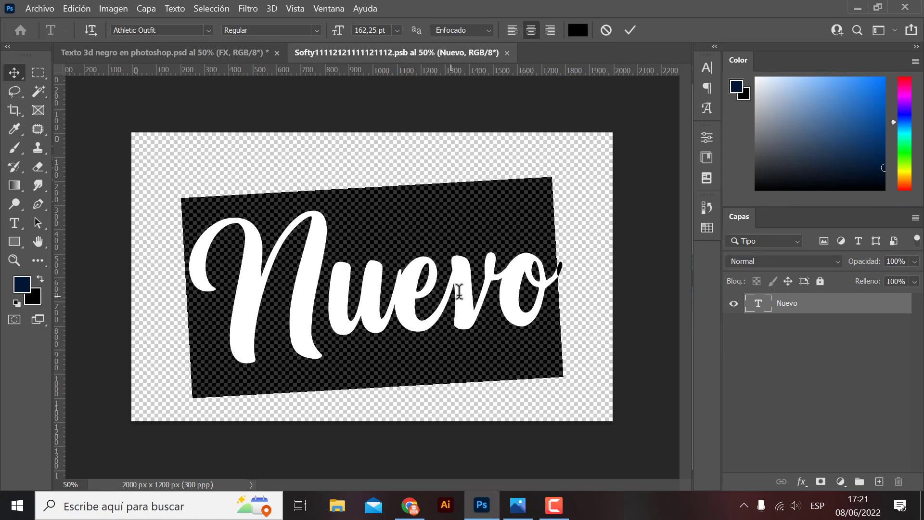
pyautogui.click(210, 30)
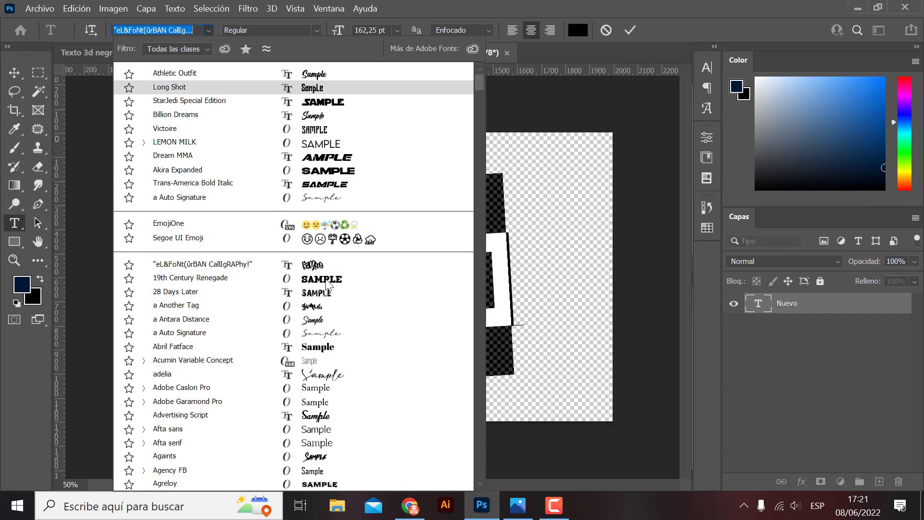
pyautogui.scroll(-2, 291, 262)
pyautogui.click(330, 262)
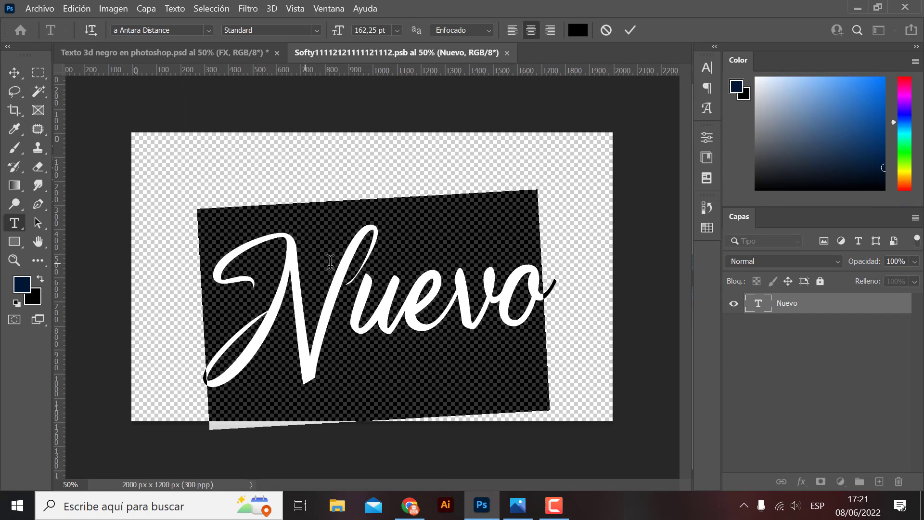
pyautogui.click(209, 29)
pyautogui.scroll(-2, 374, 306)
pyautogui.scroll(-2, 329, 323)
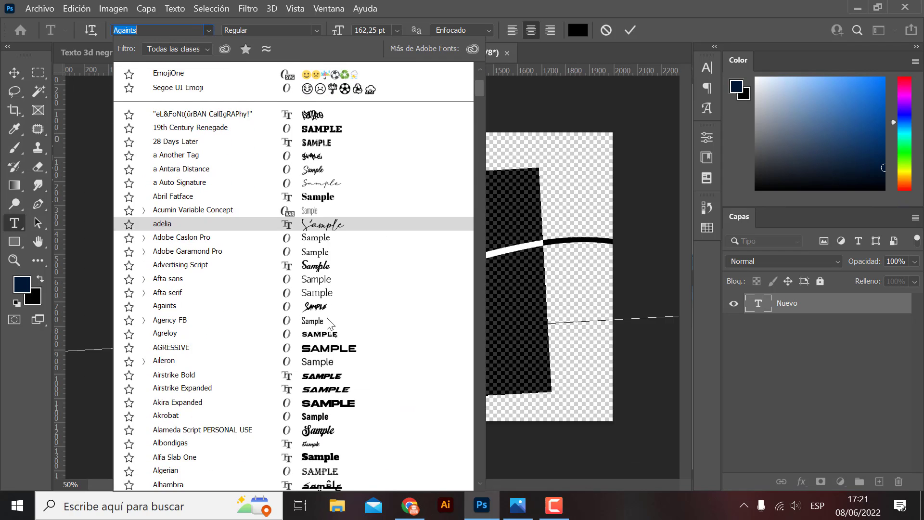
pyautogui.scroll(-2, 331, 323)
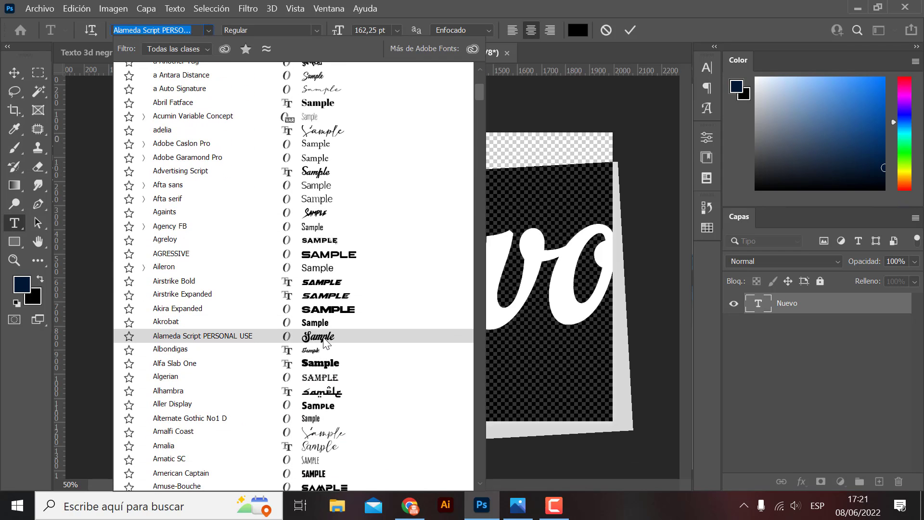
pyautogui.click(322, 337)
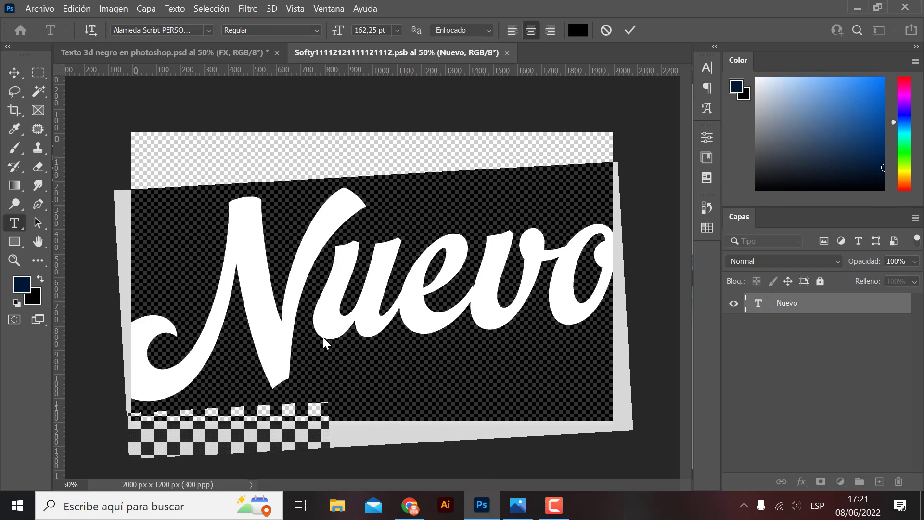
pyautogui.click(14, 72)
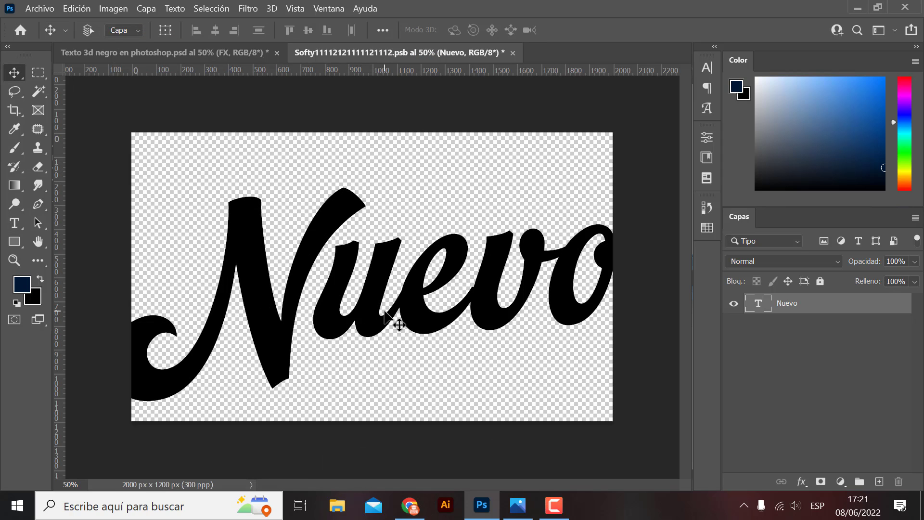
# Step: Scale the Nuevo text to about 78%, centre it, save, and return to the 3D document
pyautogui.hotkey('ctrl', 't')
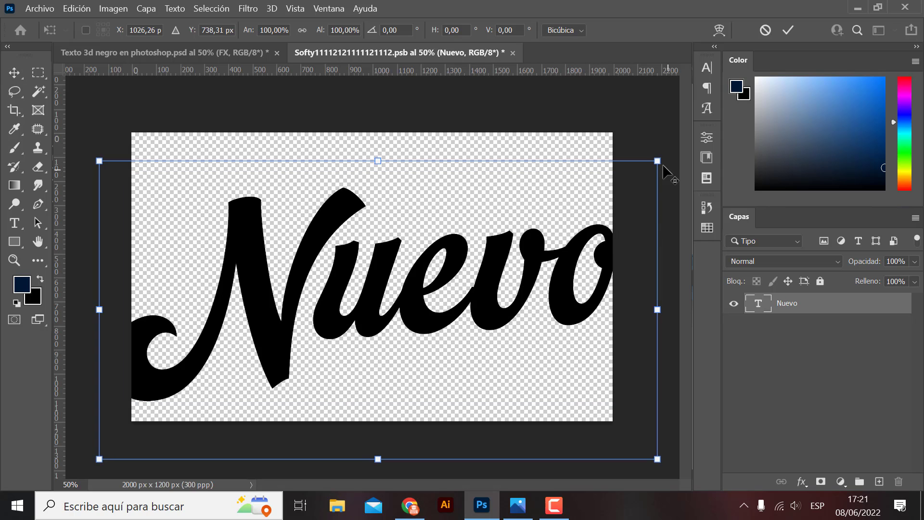
pyautogui.moveTo(658, 161); pyautogui.dragTo(594, 184)
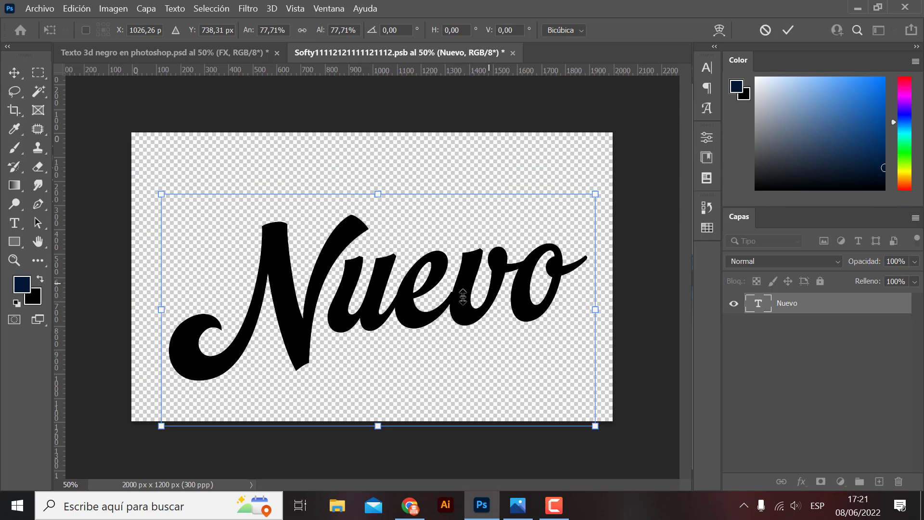
pyautogui.moveTo(465, 318); pyautogui.dragTo(458, 301)
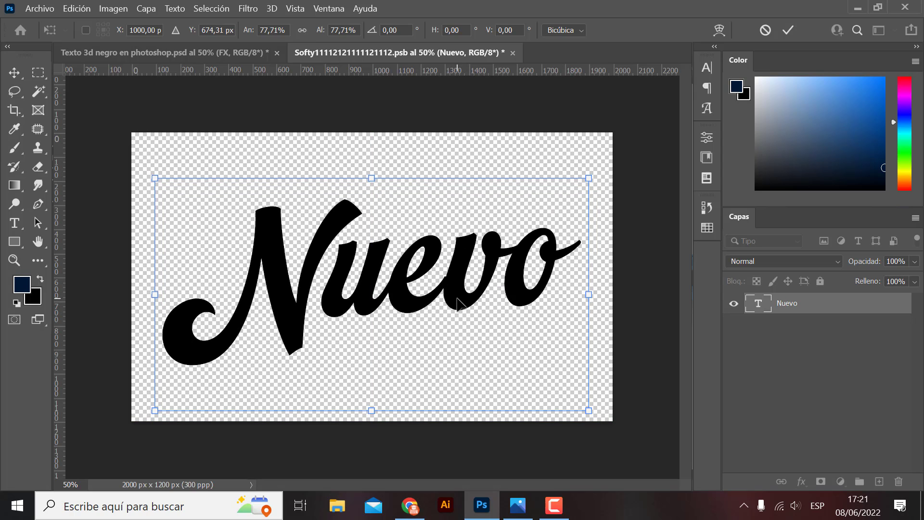
pyautogui.press('Return')
pyautogui.press('ctrl')
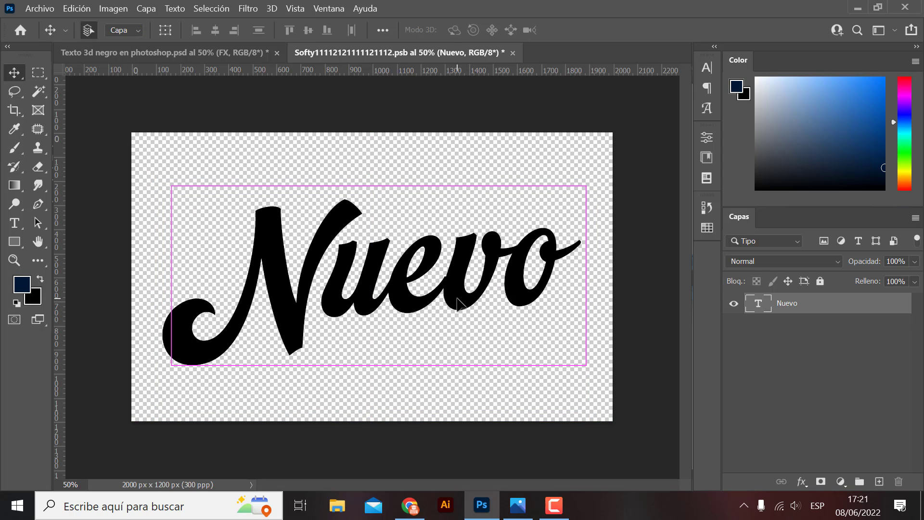
pyautogui.hotkey('ctrl', 's')
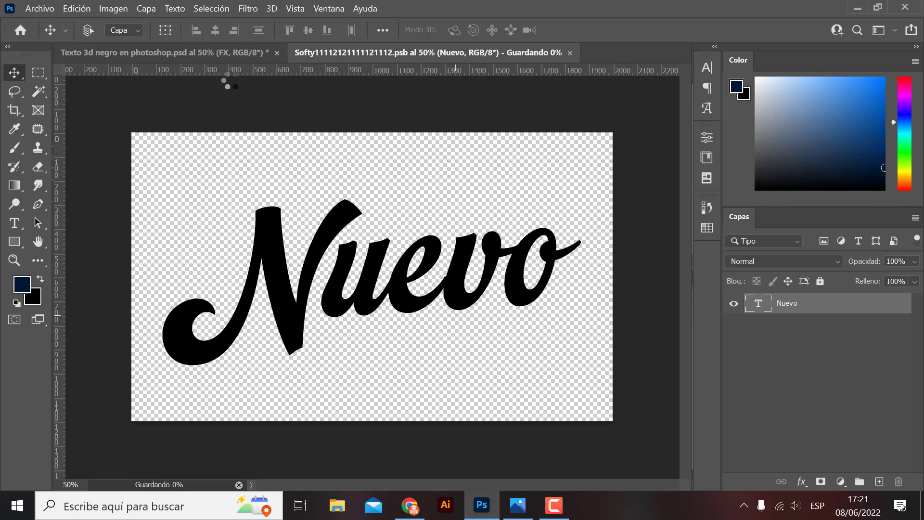
pyautogui.click(188, 56)
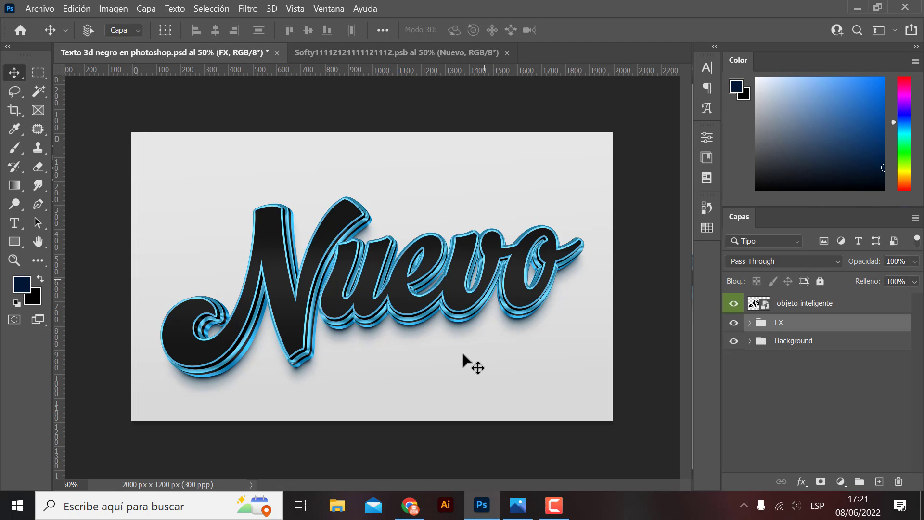
# Step: Close Chrome's downloads bar and open the DaFont site in a new tab
pyautogui.click(408, 509)
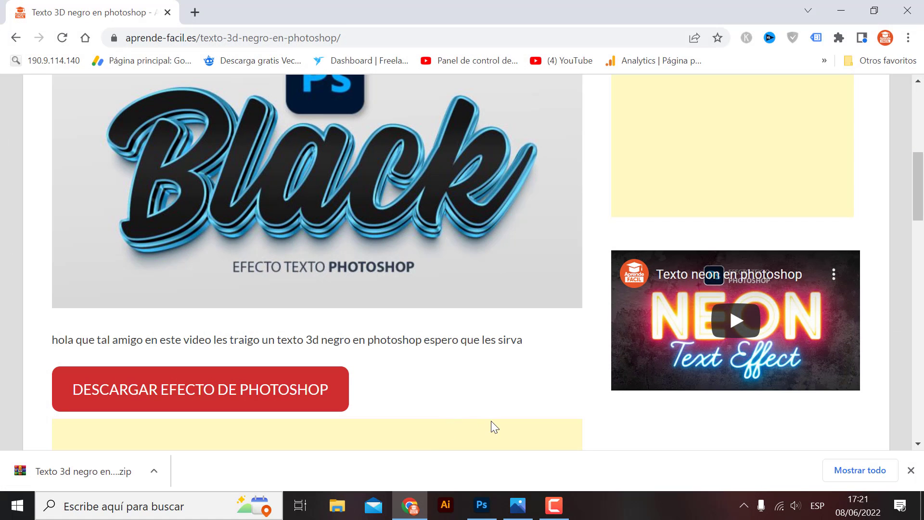
pyautogui.scroll(5, 496, 414)
pyautogui.scroll(2, 500, 416)
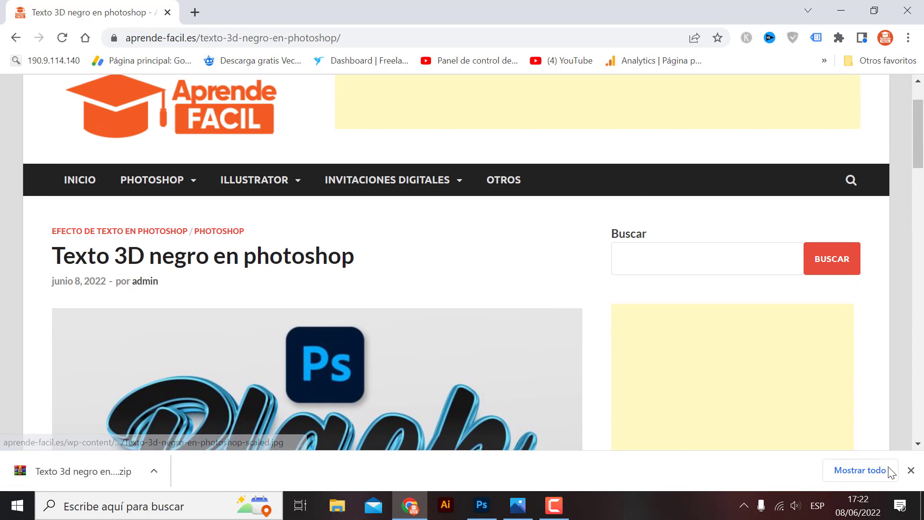
pyautogui.click(911, 471)
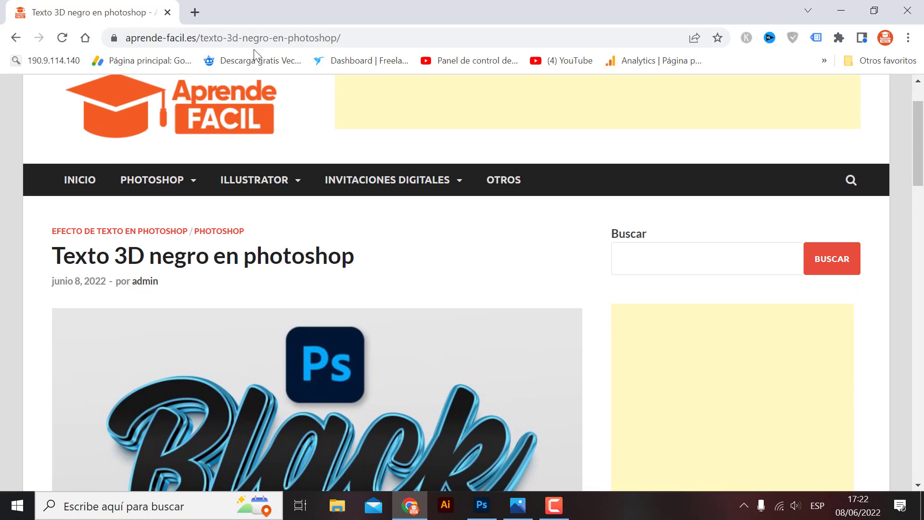
pyautogui.click(195, 12)
pyautogui.click(198, 36)
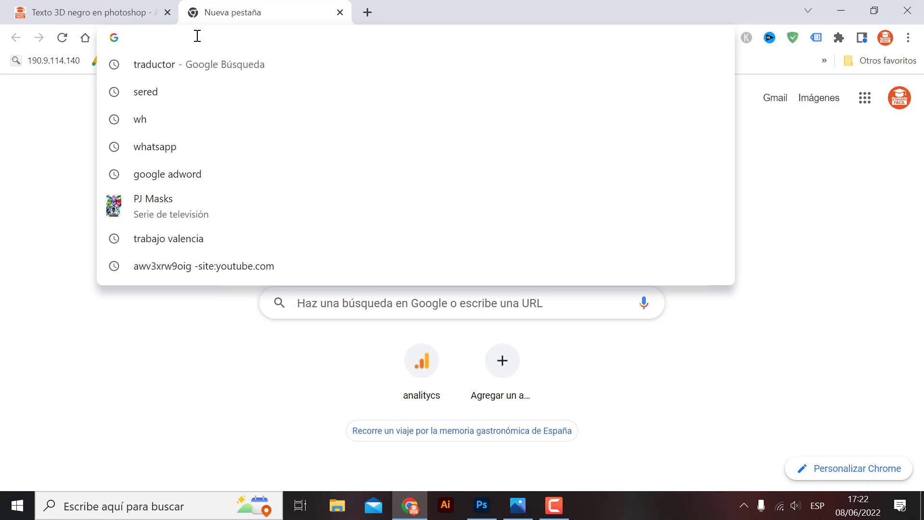
pyautogui.write('dafont.com/es/')
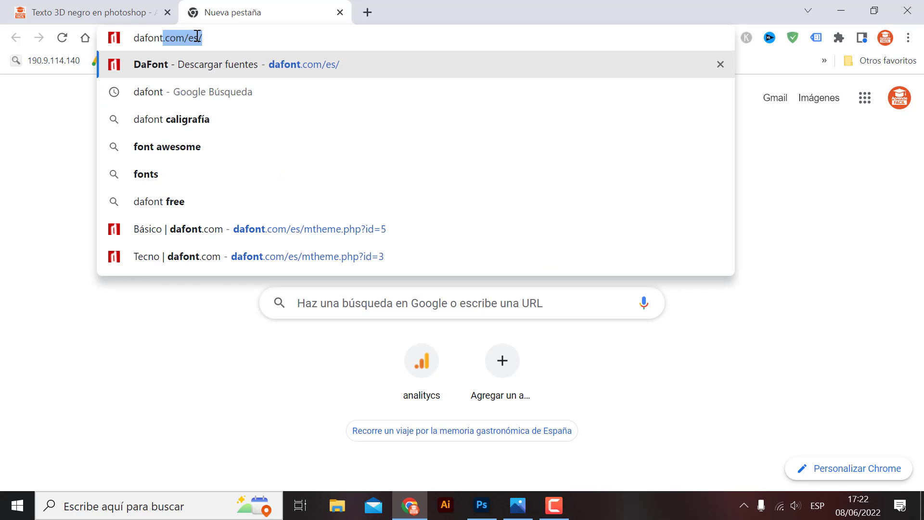
pyautogui.click(229, 71)
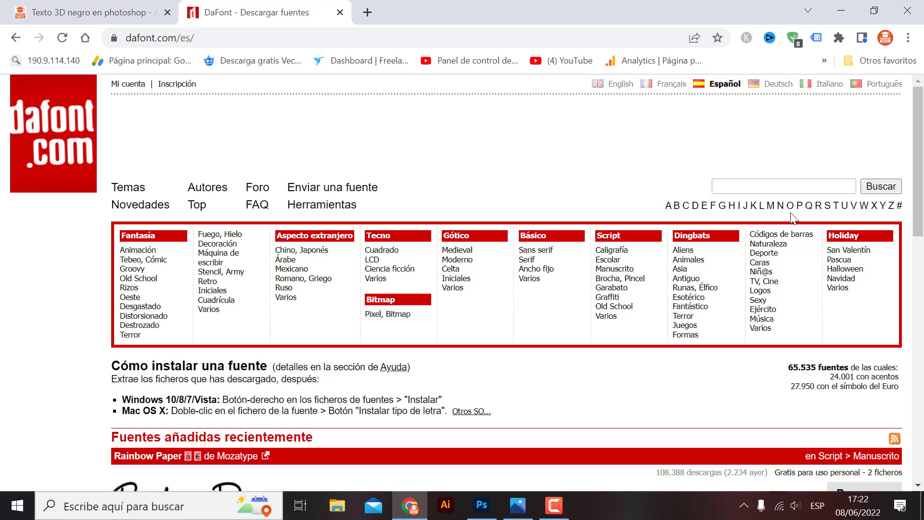
# Step: Download the Arthemiz font and save arthemiz.zip to the desktop
pyautogui.scroll(-3, 299, 233)
pyautogui.scroll(-4, 300, 233)
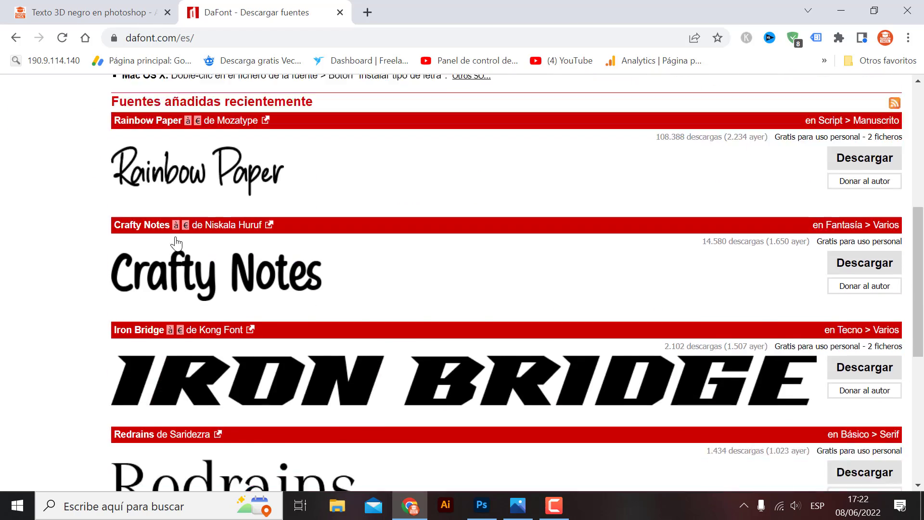
pyautogui.scroll(-3, 341, 236)
pyautogui.scroll(-3, 341, 236)
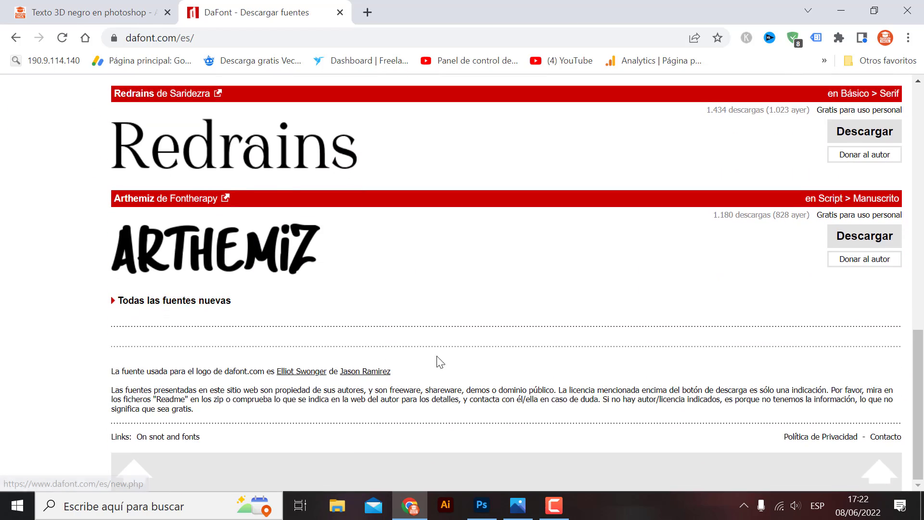
pyautogui.scroll(1, 363, 324)
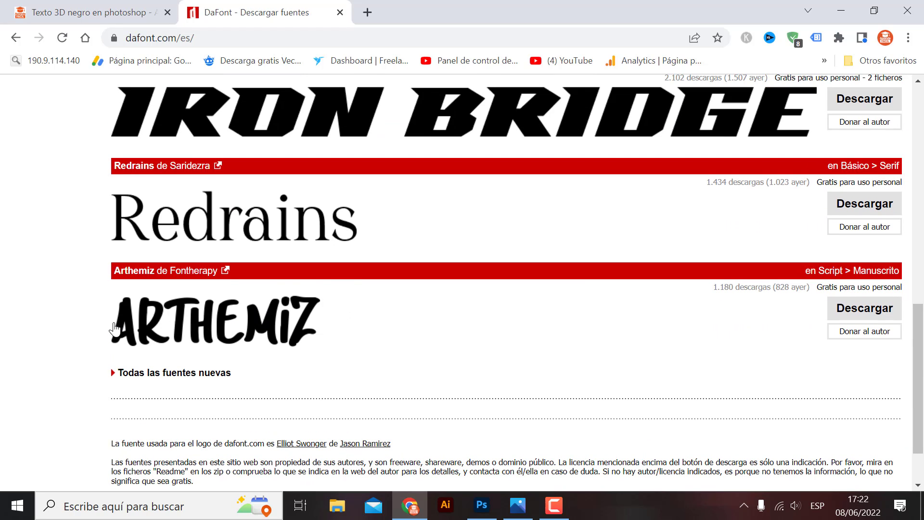
pyautogui.click(860, 311)
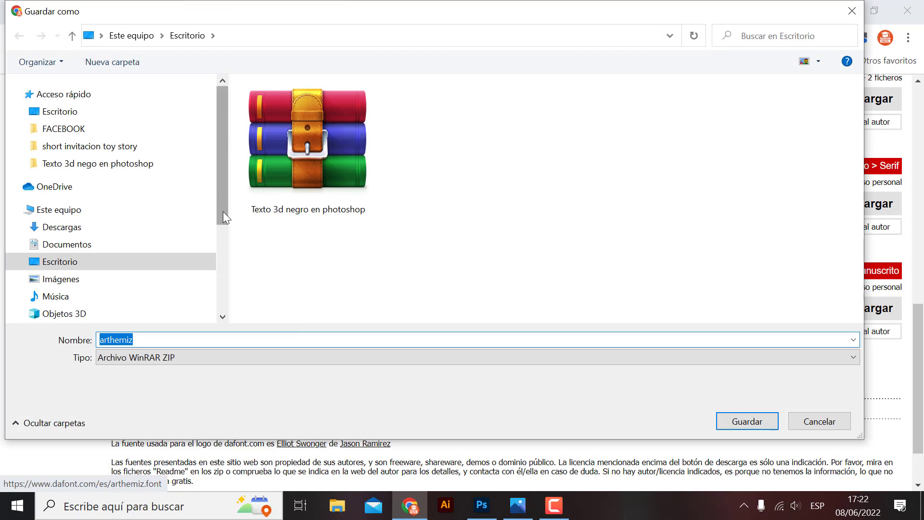
pyautogui.click(60, 111)
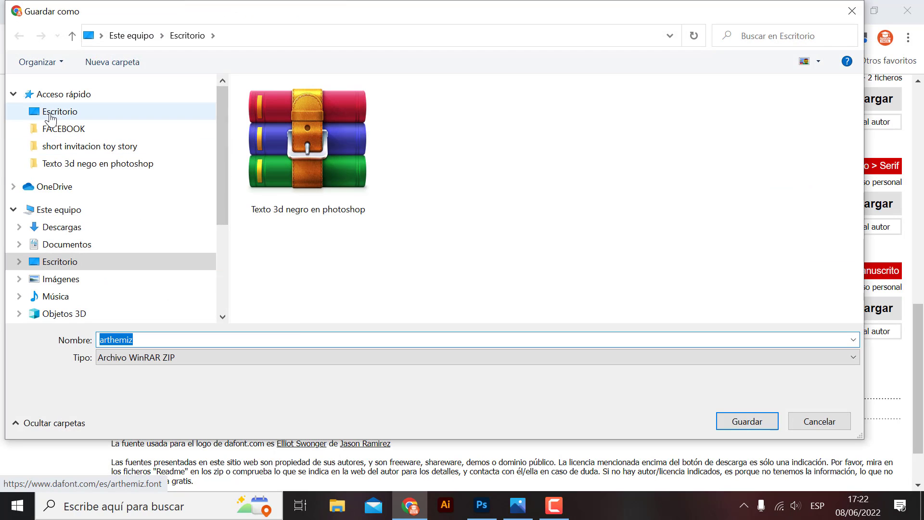
pyautogui.click(746, 422)
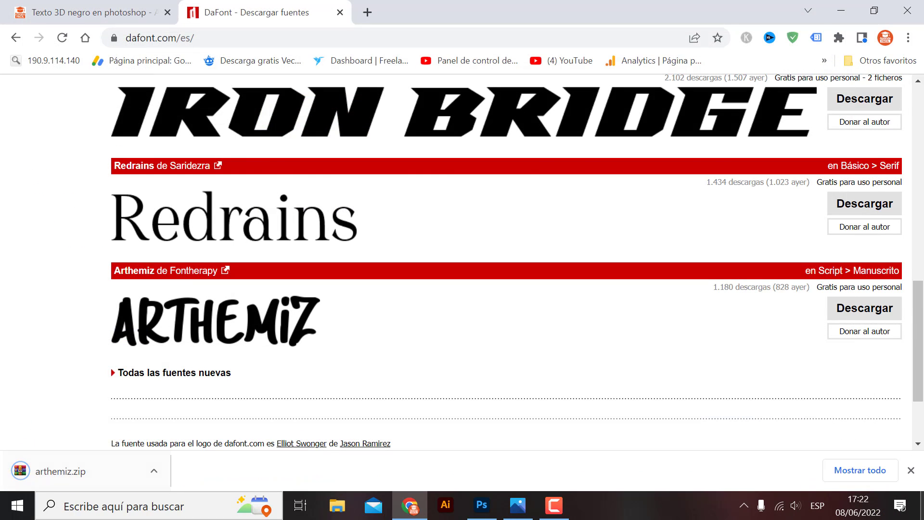
pyautogui.press('super+d')
# Step: Extract arthemiz.zip here on the desktop and install the ARTHEMIZ font
pyautogui.rightClick(37, 261)
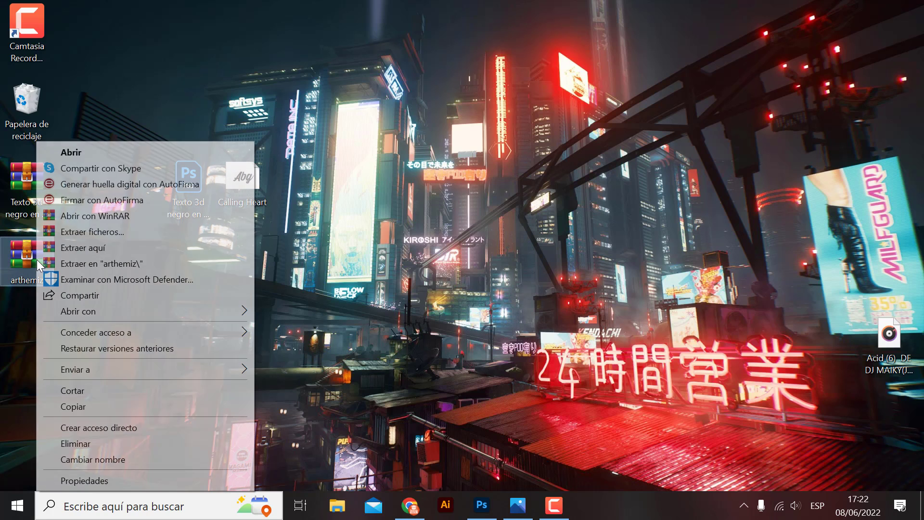
pyautogui.click(78, 248)
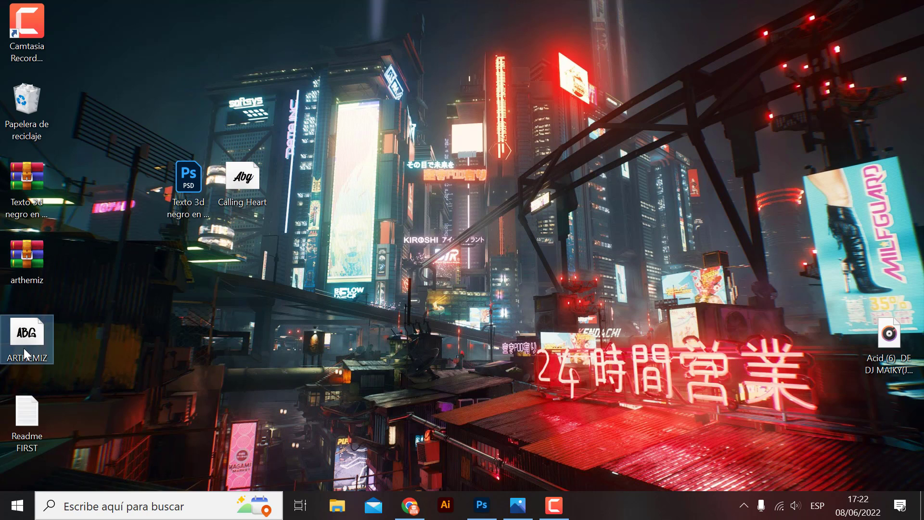
pyautogui.doubleClick(43, 357)
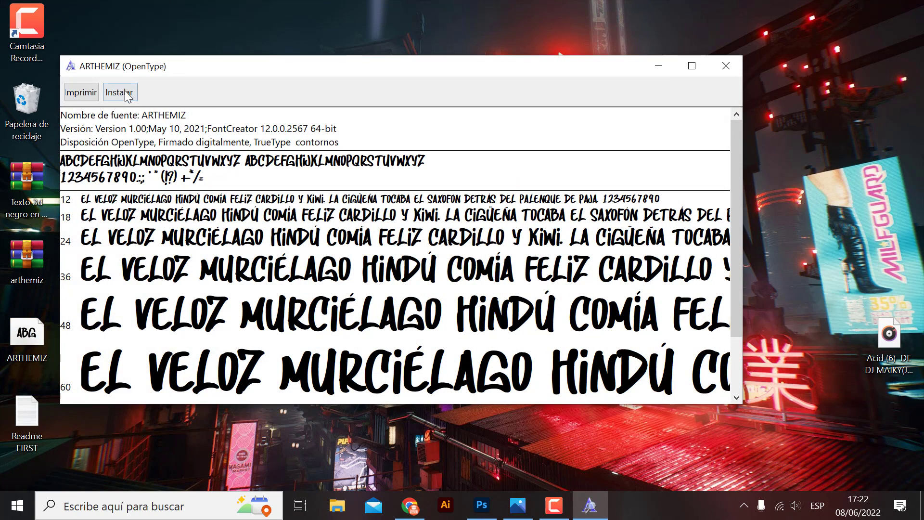
pyautogui.click(127, 93)
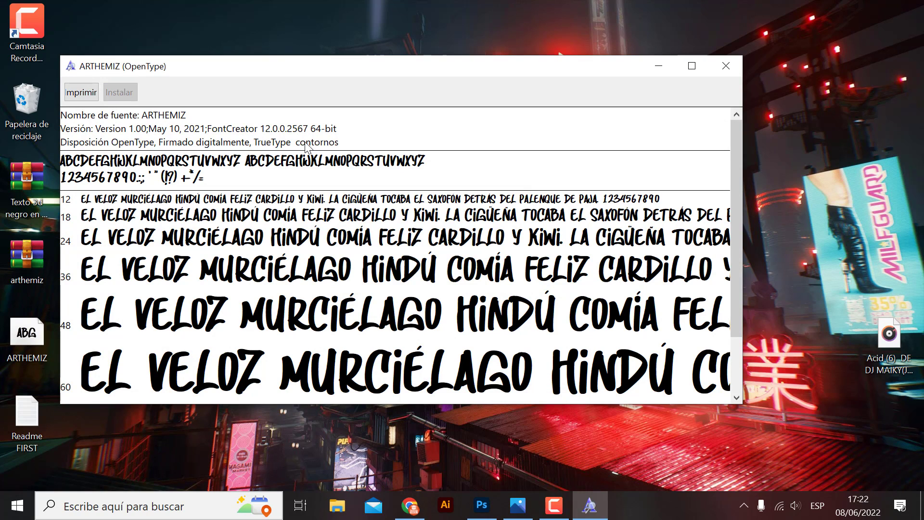
pyautogui.click(481, 505)
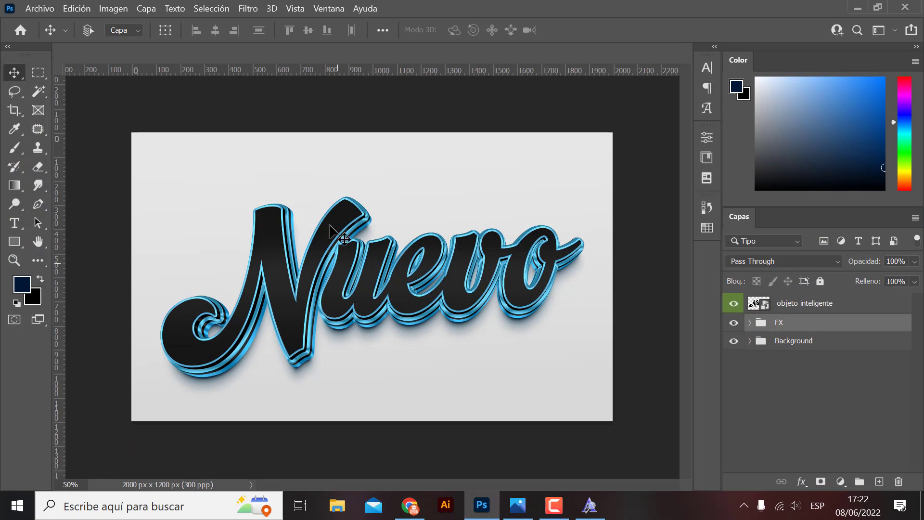
# Step: Apply the ARTHEMIZ font to the Nuevo text in the smart object, found by searching 'arthe'
pyautogui.click(331, 50)
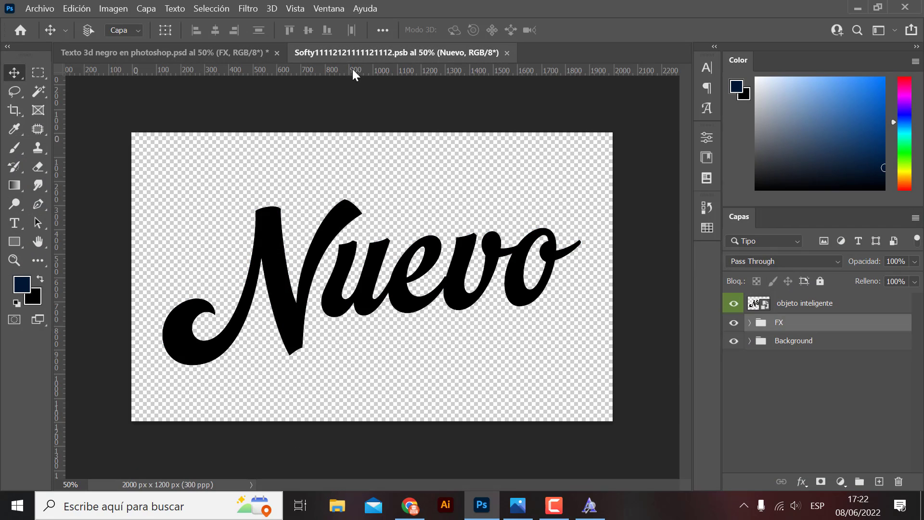
pyautogui.doubleClick(415, 298)
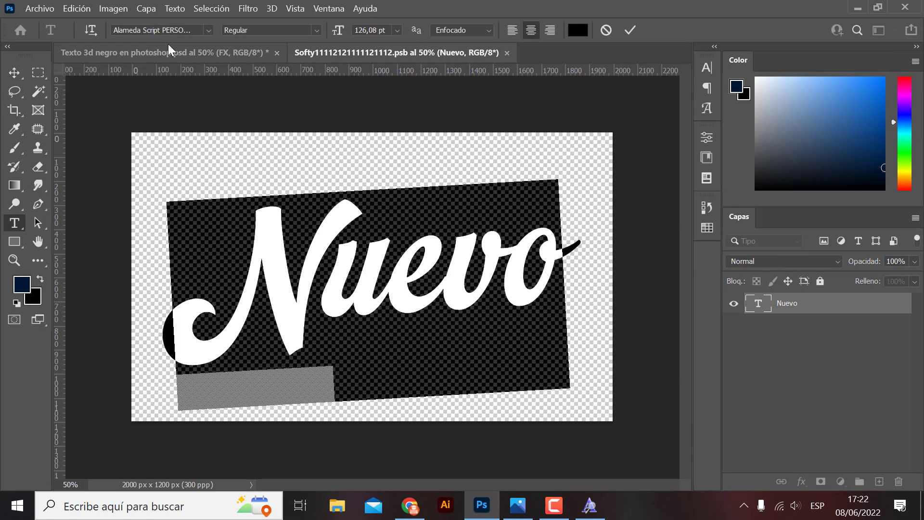
pyautogui.click(156, 30)
pyautogui.write('arte')
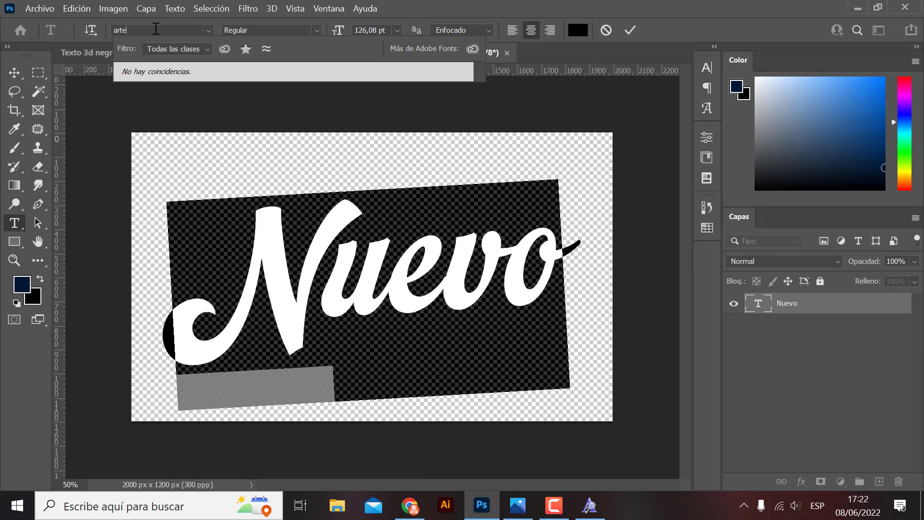
pyautogui.press('BackSpace')
pyautogui.write('he')
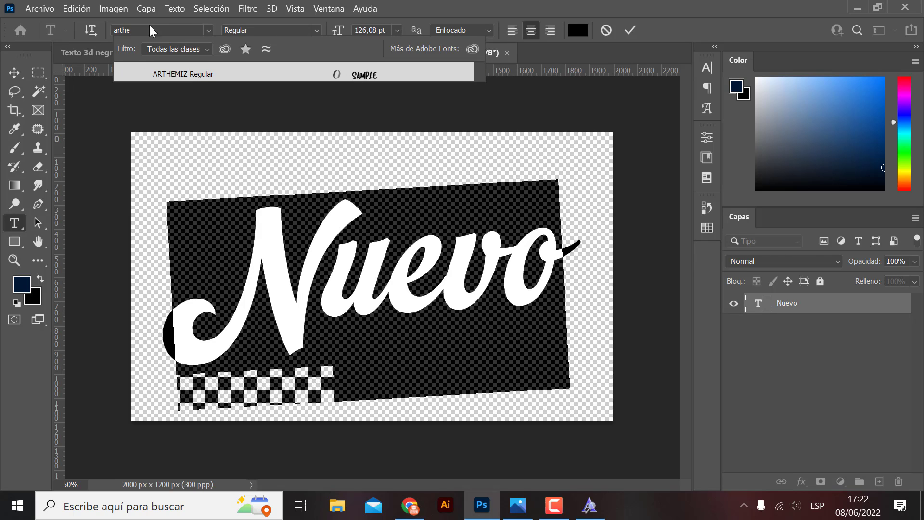
pyautogui.click(213, 74)
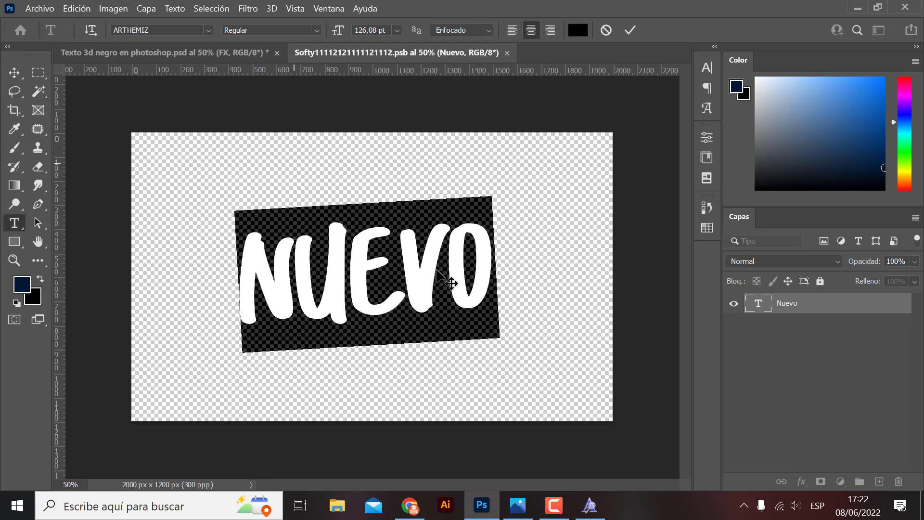
pyautogui.click(18, 73)
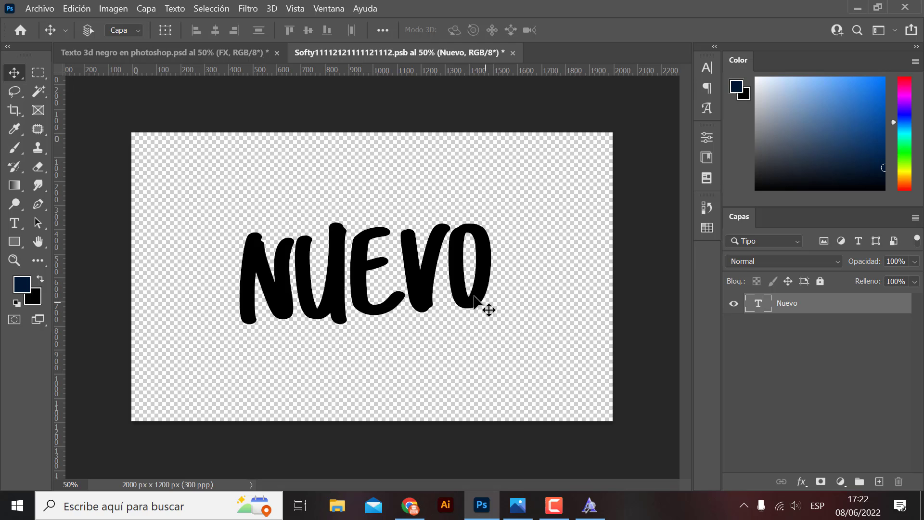
# Step: Save the smart object and view the updated blue 3D composite
pyautogui.click(190, 54)
pyautogui.click(379, 53)
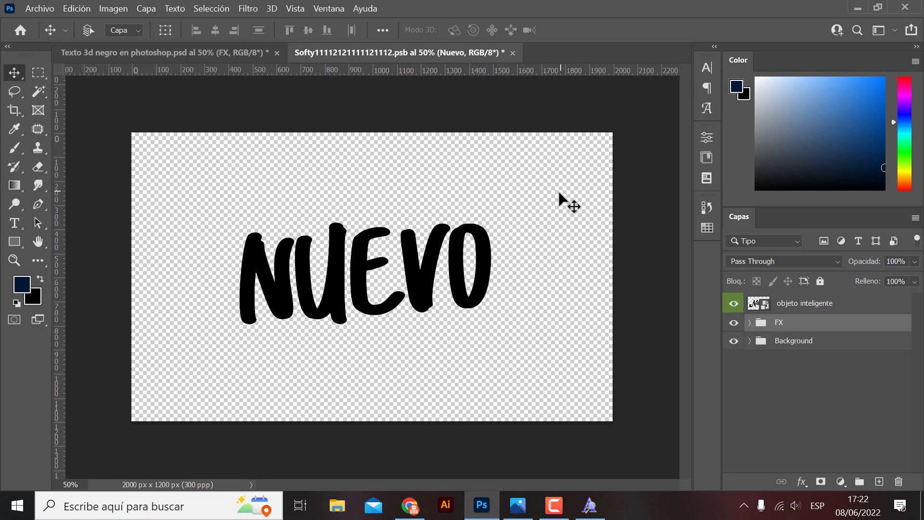
pyautogui.hotkey('ctrl', 's')
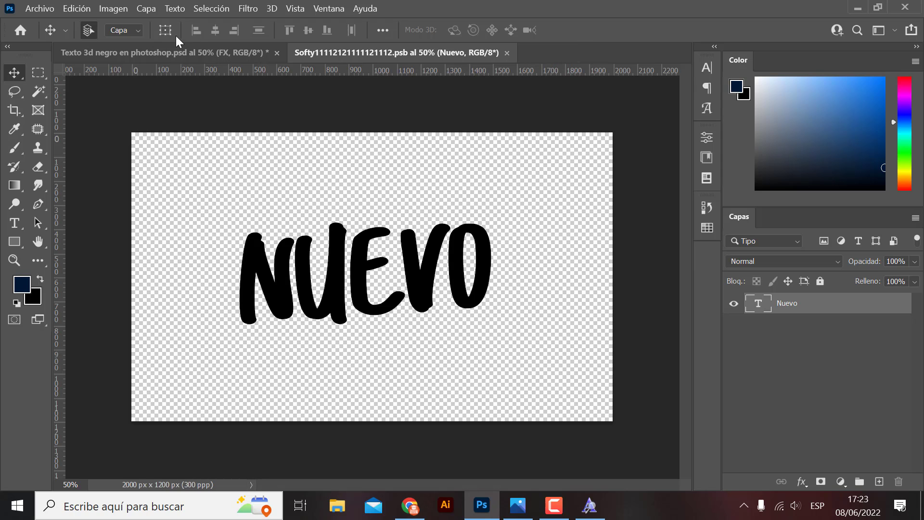
pyautogui.hotkey('ctrl', 'Tab')
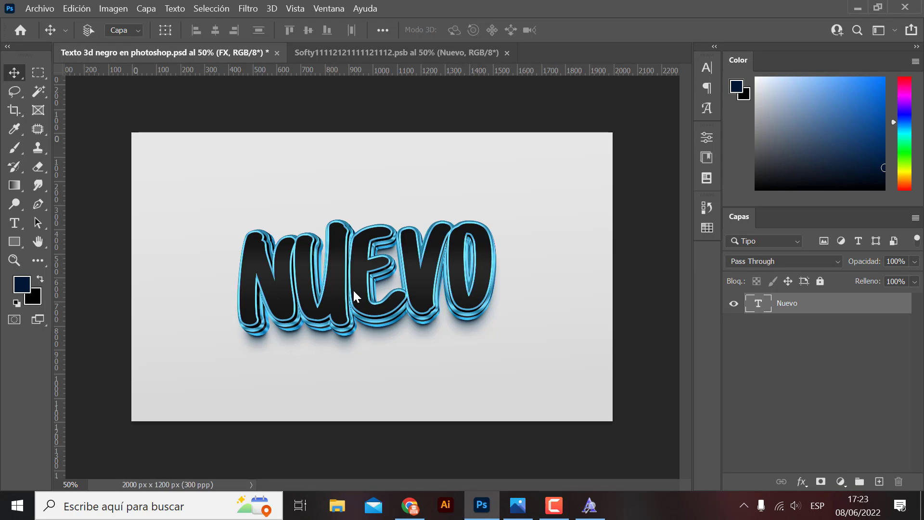
# Step: Set Nuevo back to a bold slanted script font in the .psb and save it
pyautogui.click(354, 53)
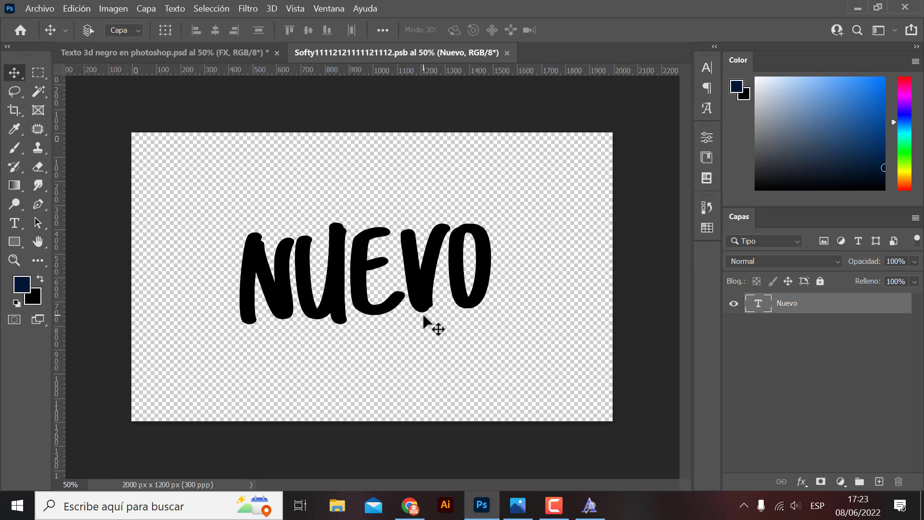
pyautogui.press('ctrl')
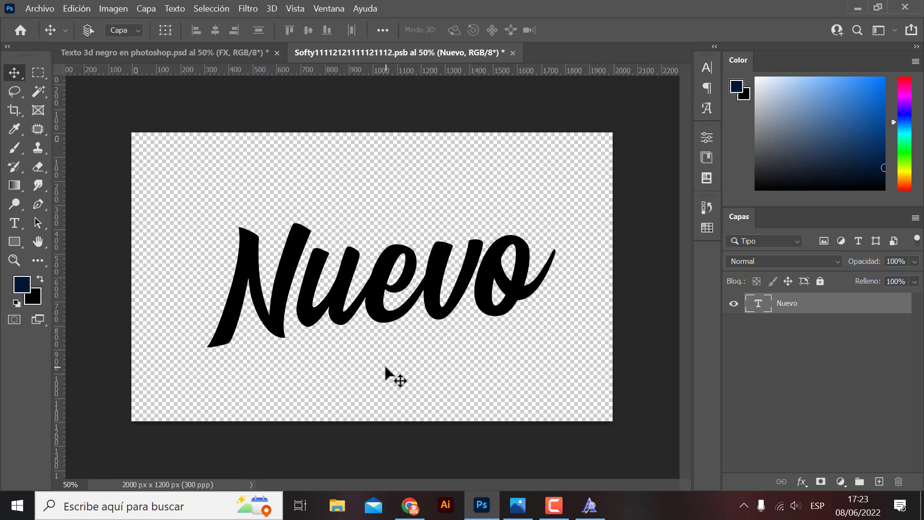
pyautogui.press('ctrl')
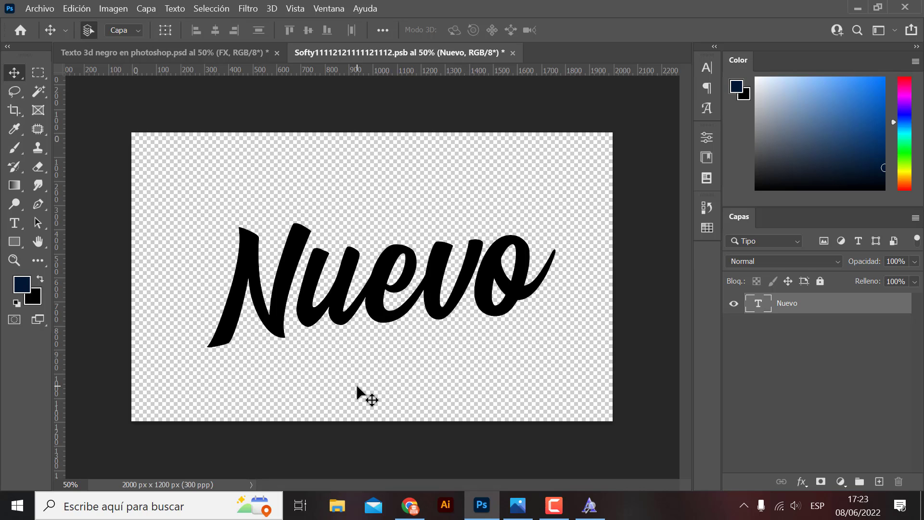
pyautogui.hotkey('ctrl', 's')
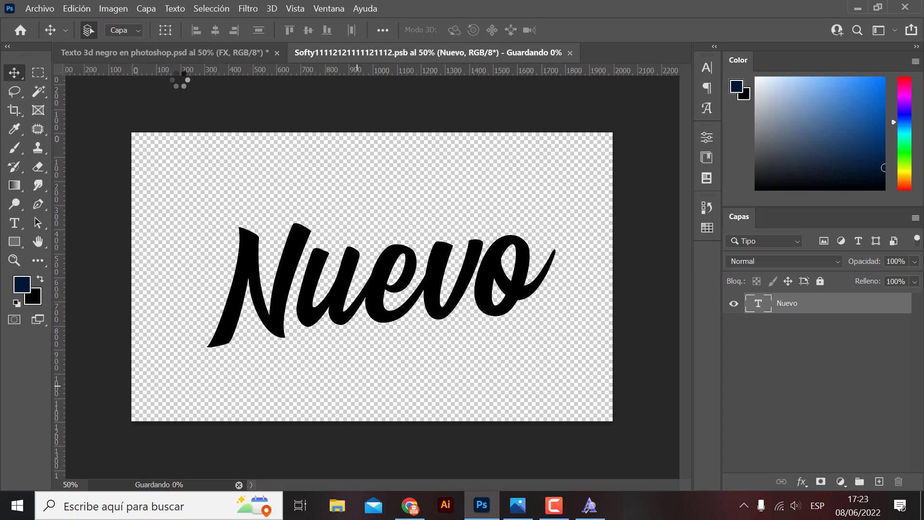
pyautogui.click(108, 53)
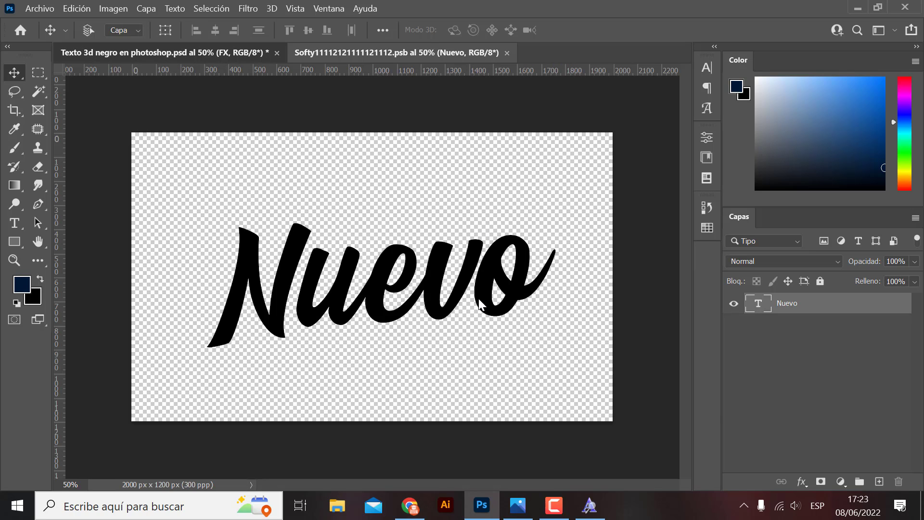
# Step: Nudge the script Nuevo 3D text about 40 px up and left in the main design
pyautogui.hotkey('ctrl', 'Tab')
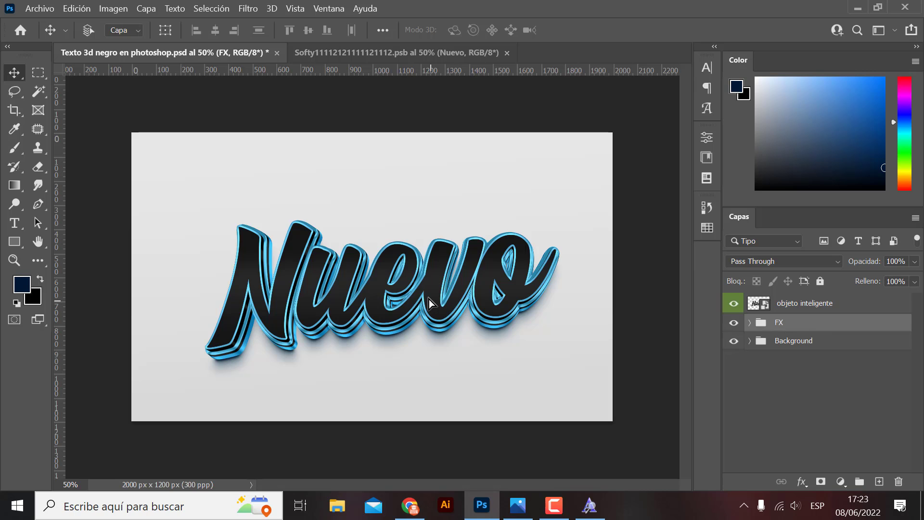
pyautogui.moveTo(436, 301); pyautogui.dragTo(432, 292)
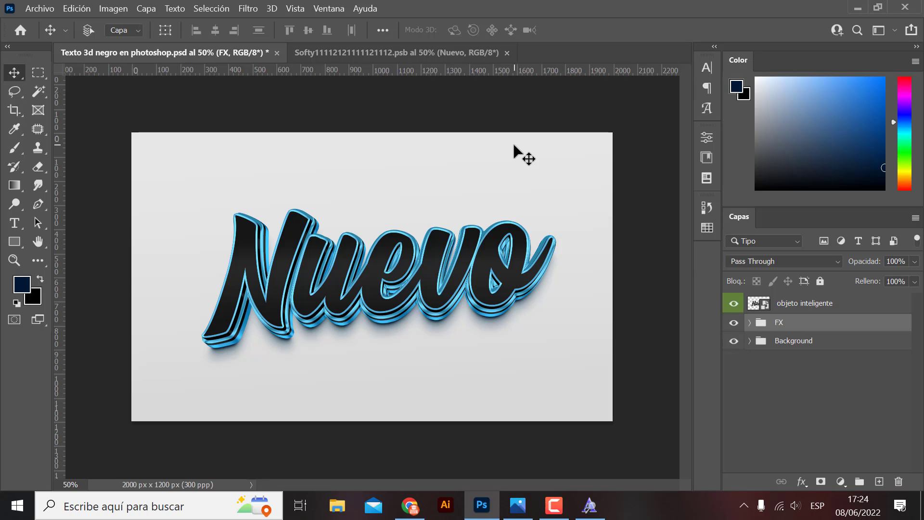
# Step: Save the design to the desktop as Photoshop PSD 'Texto 3d' with maximum compatibility
pyautogui.click(49, 9)
pyautogui.click(74, 175)
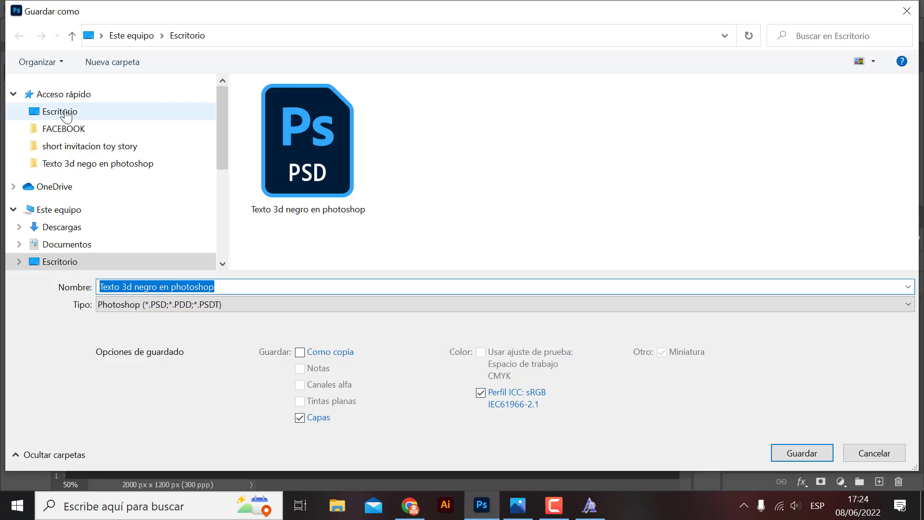
pyautogui.click(60, 112)
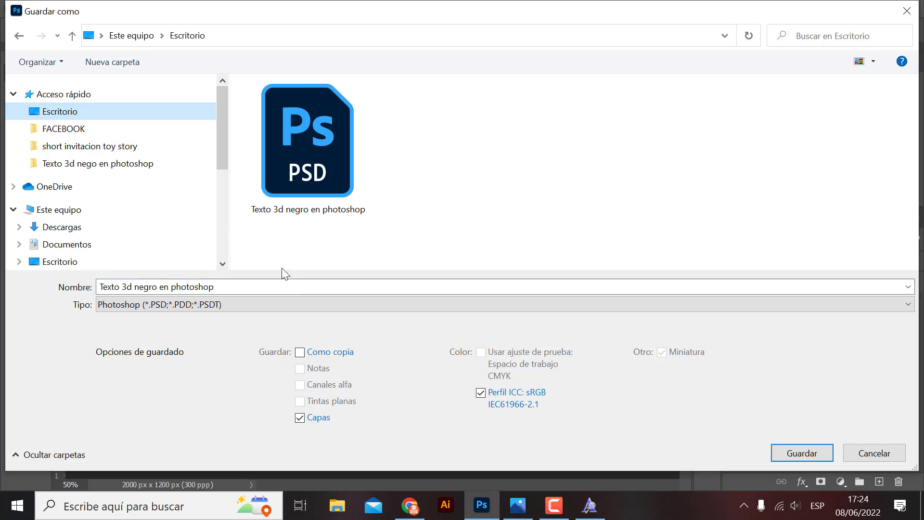
pyautogui.click(136, 287)
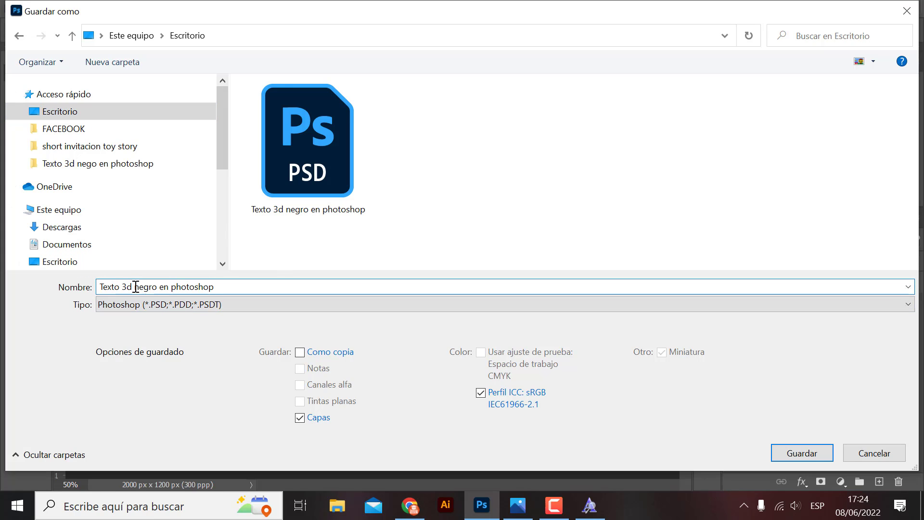
pyautogui.moveTo(137, 287); pyautogui.dragTo(263, 287)
pyautogui.press('BackSpace')
pyautogui.click(120, 310)
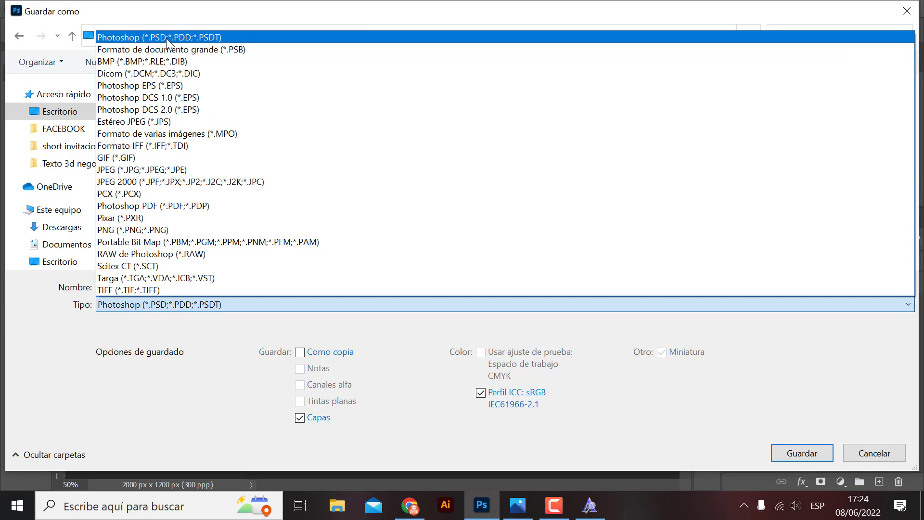
pyautogui.click(188, 38)
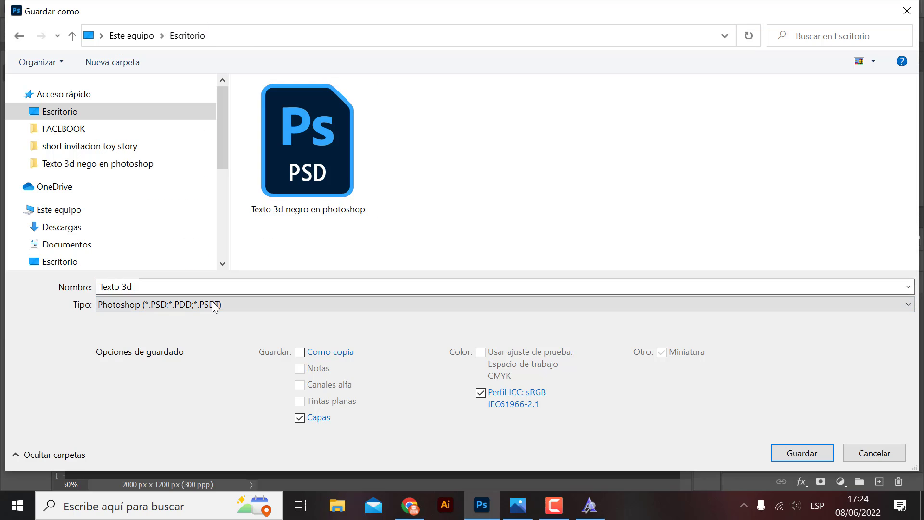
pyautogui.click(770, 450)
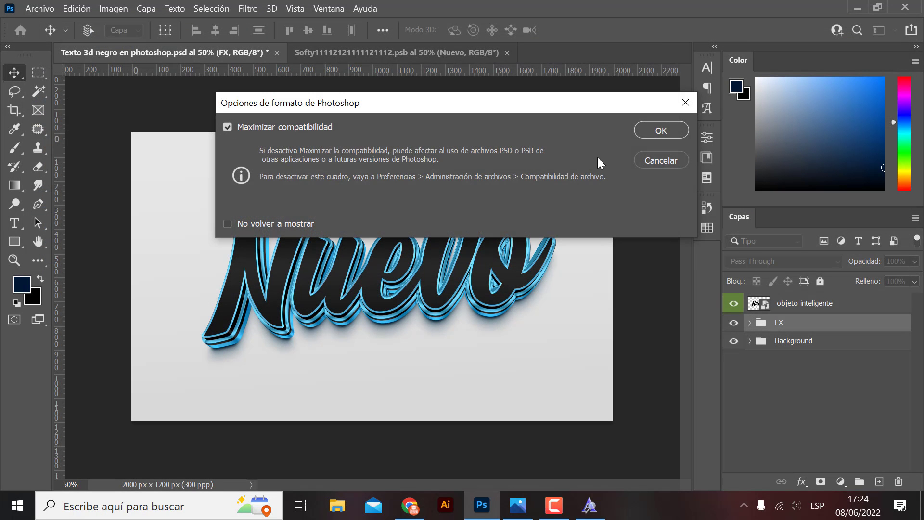
pyautogui.click(645, 135)
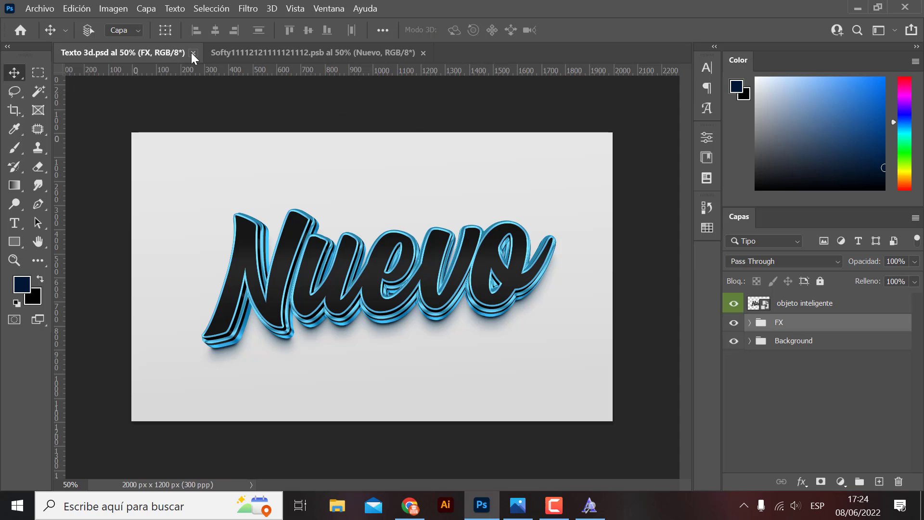
# Step: Close both documents and reopen Texto 3d.psd from the desktop, keeping the embedded profile
pyautogui.click(256, 52)
pyautogui.click(274, 52)
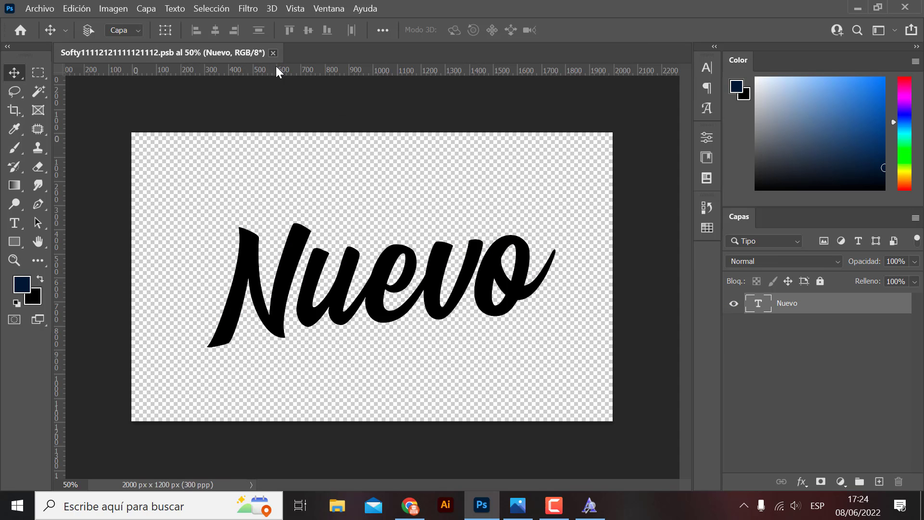
pyautogui.click(923, 505)
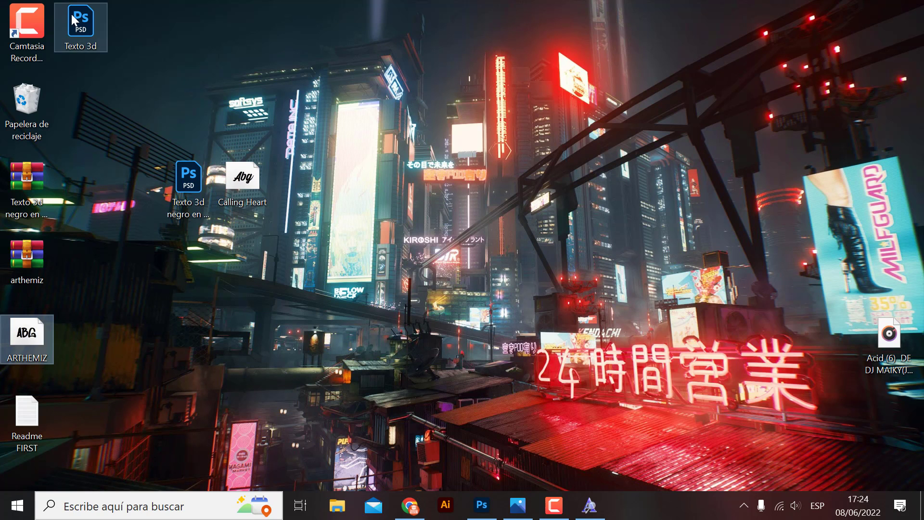
pyautogui.doubleClick(78, 30)
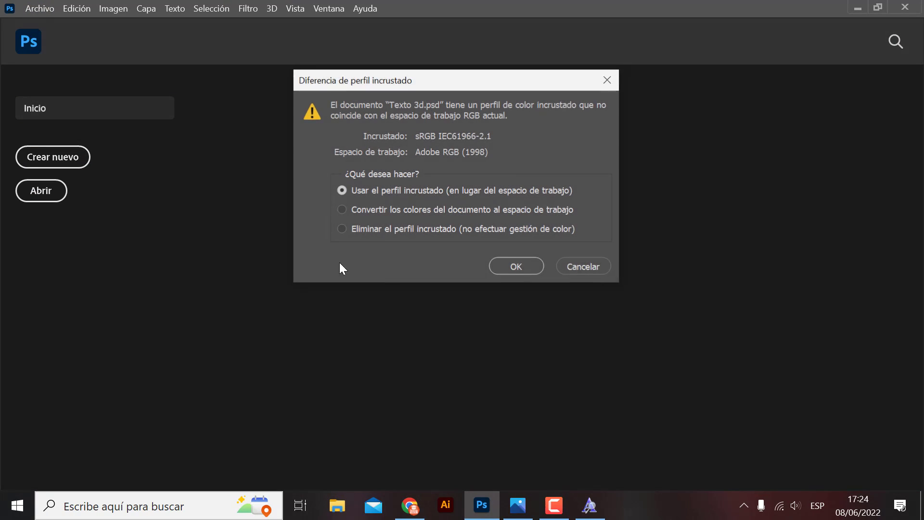
pyautogui.click(512, 262)
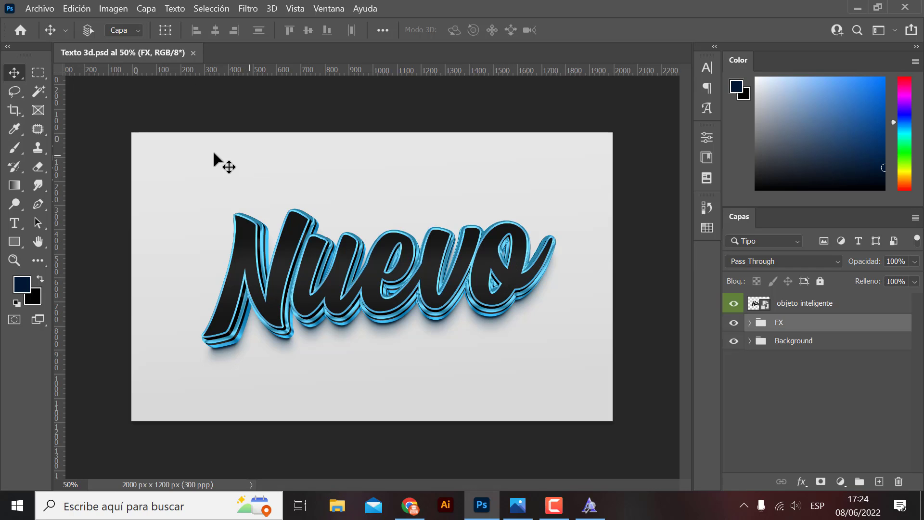
# Step: Save a JPEG copy named Texto 3d on the desktop at quality 12 (Máxima)
pyautogui.click(41, 8)
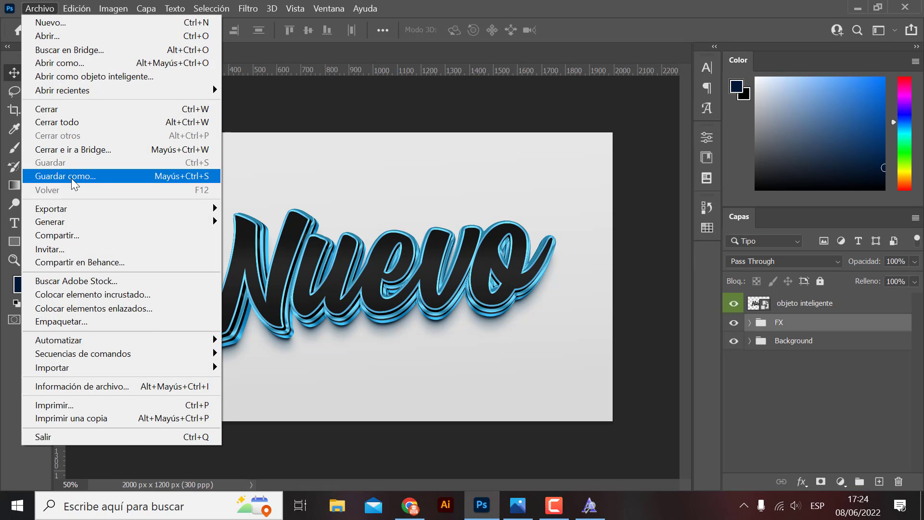
pyautogui.click(74, 177)
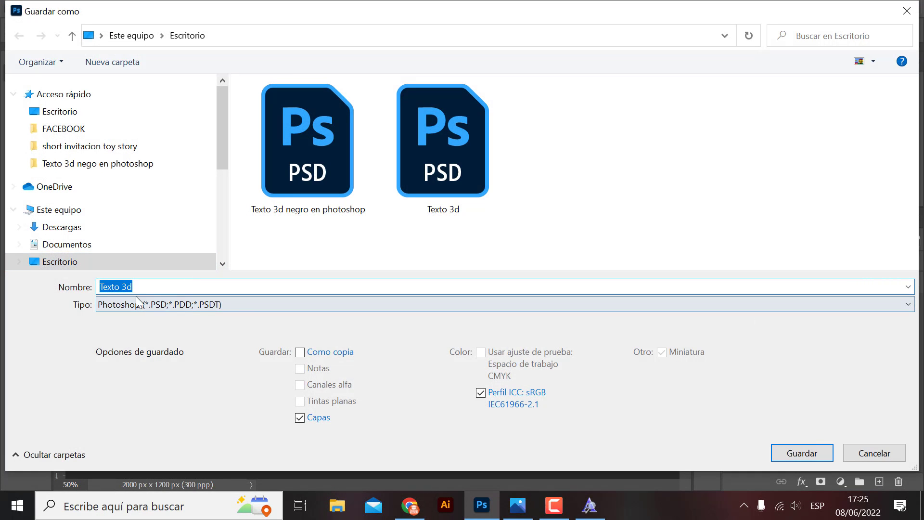
pyautogui.click(55, 112)
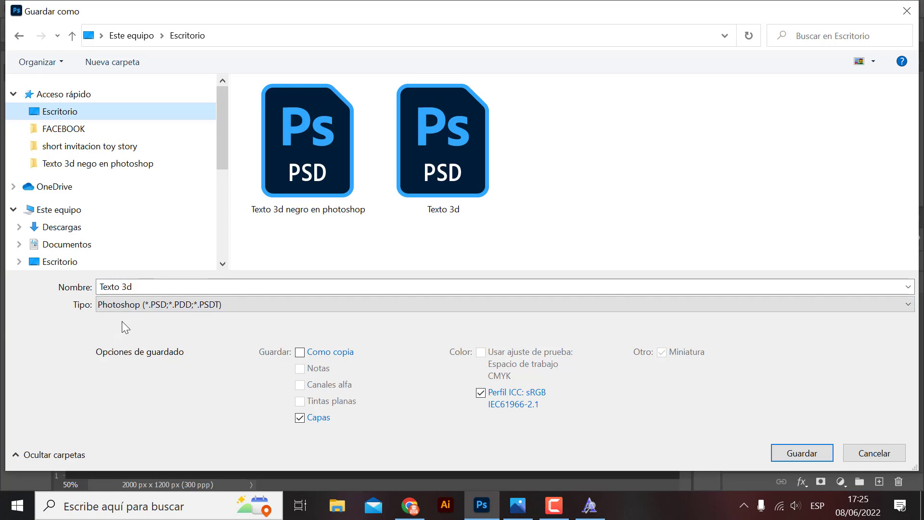
pyautogui.click(122, 305)
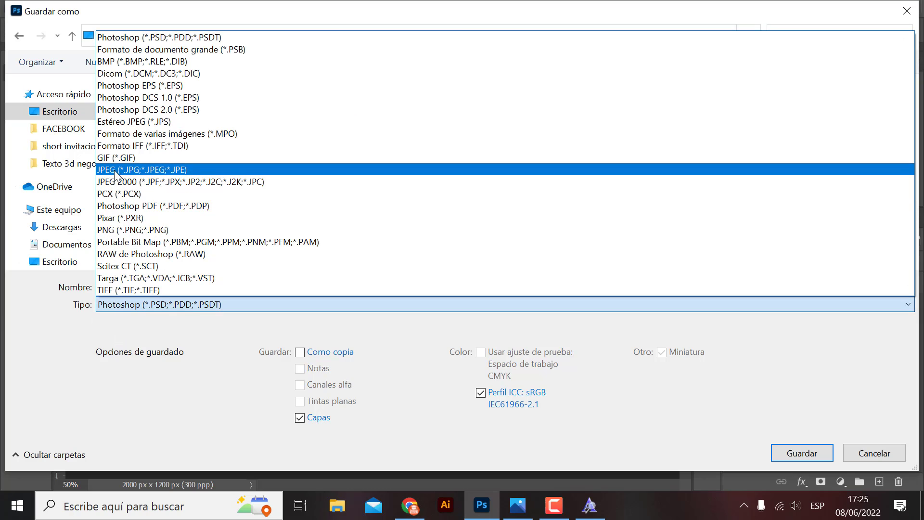
pyautogui.click(142, 170)
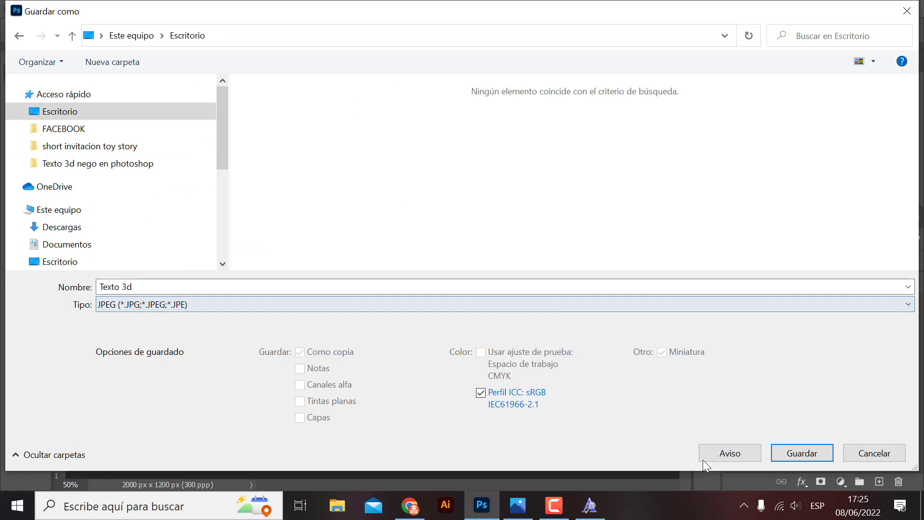
pyautogui.click(803, 454)
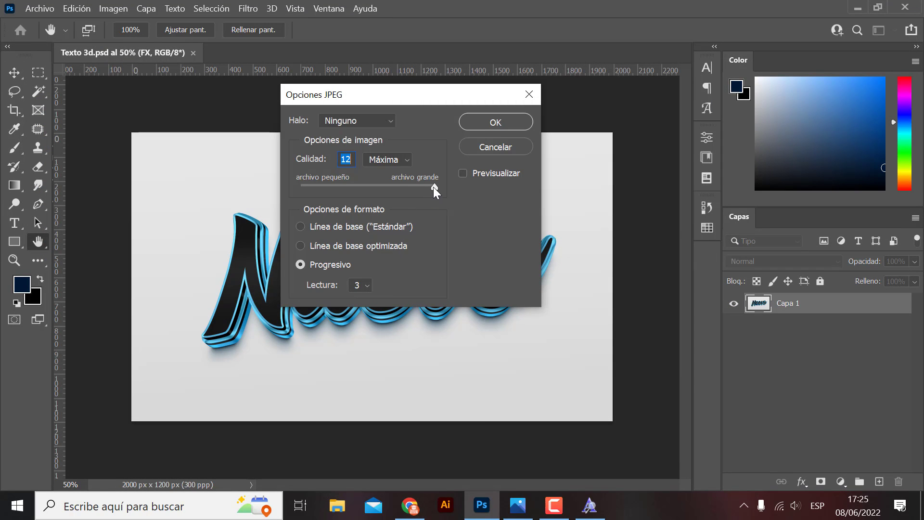
pyautogui.moveTo(434, 187); pyautogui.dragTo(398, 187)
pyautogui.moveTo(315, 182)
pyautogui.mouseDown()
pyautogui.moveTo(305, 180)
pyautogui.moveTo(456, 194)
pyautogui.mouseUp()
pyautogui.click(327, 264)
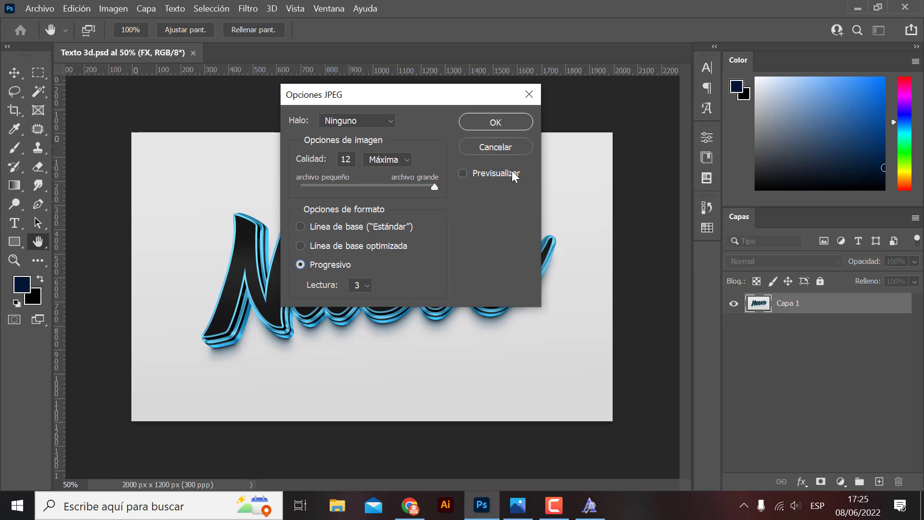
pyautogui.click(495, 125)
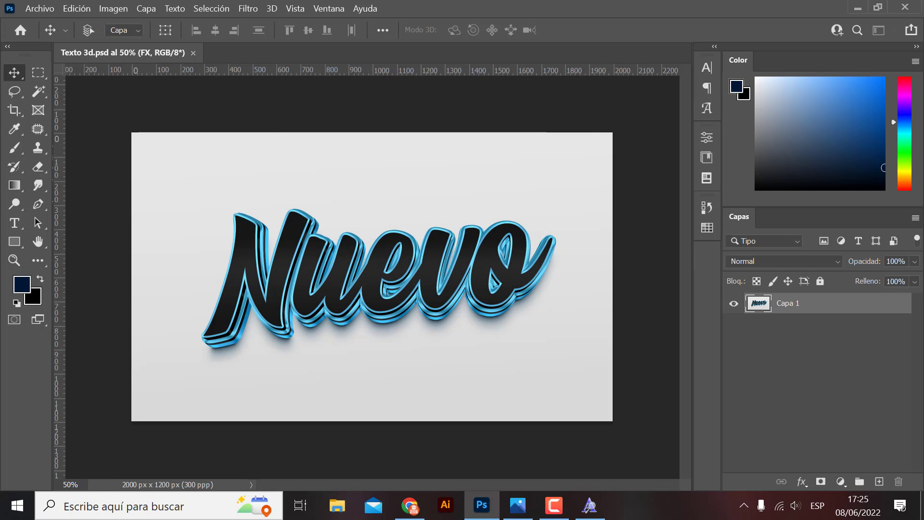
pyautogui.click(922, 510)
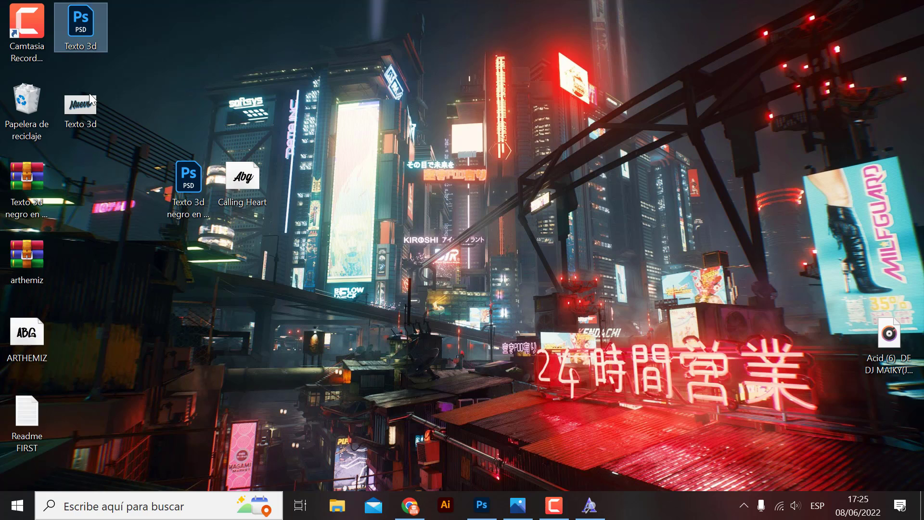
# Step: Preview the exported Texto 3d.jpg in Windows Photos with a zoom in and out, then close it
pyautogui.click(68, 118)
pyautogui.moveTo(80, 109)
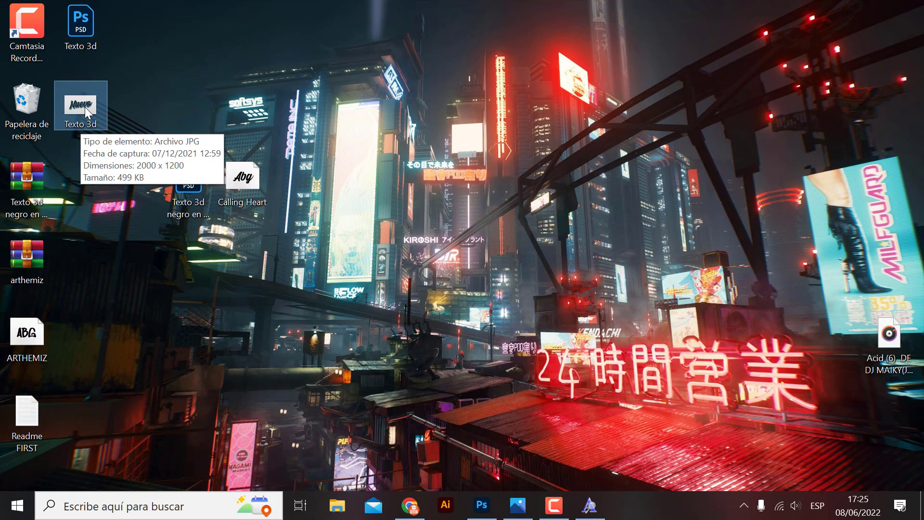
pyautogui.doubleClick(85, 105)
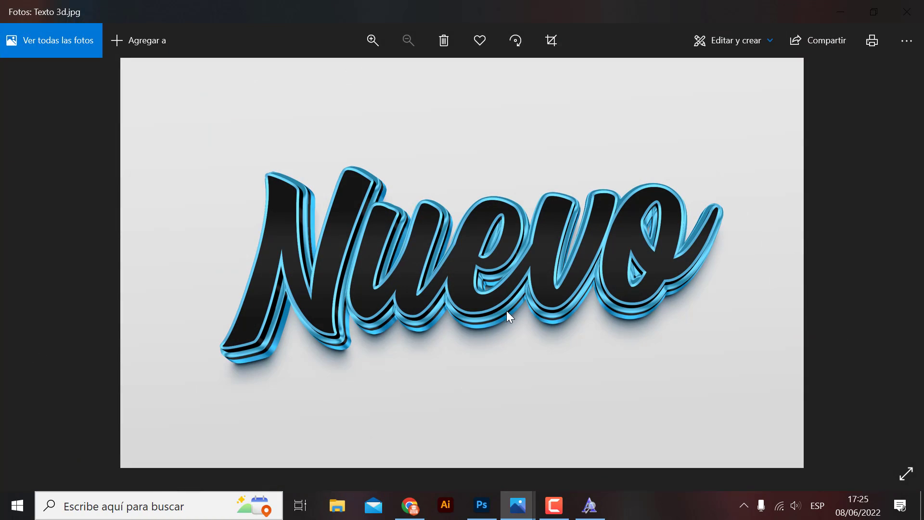
pyautogui.scroll(3, 511, 315)
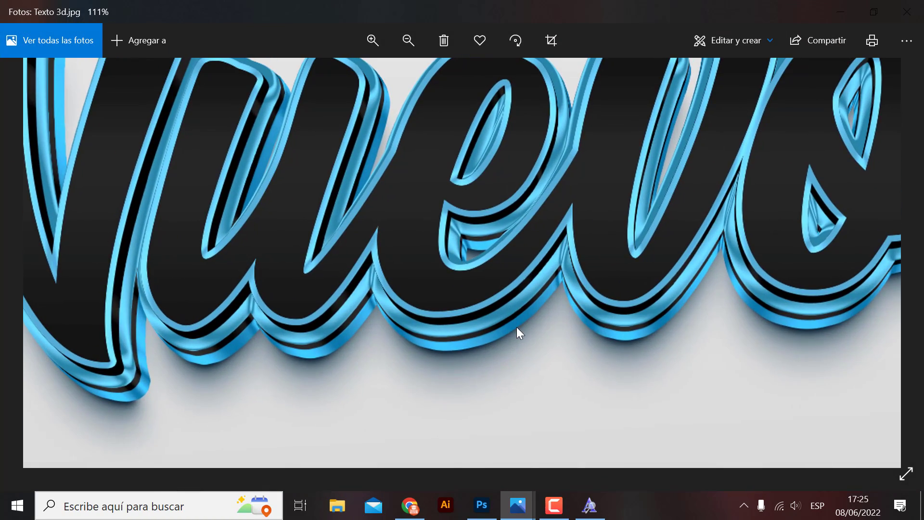
pyautogui.scroll(-3, 517, 327)
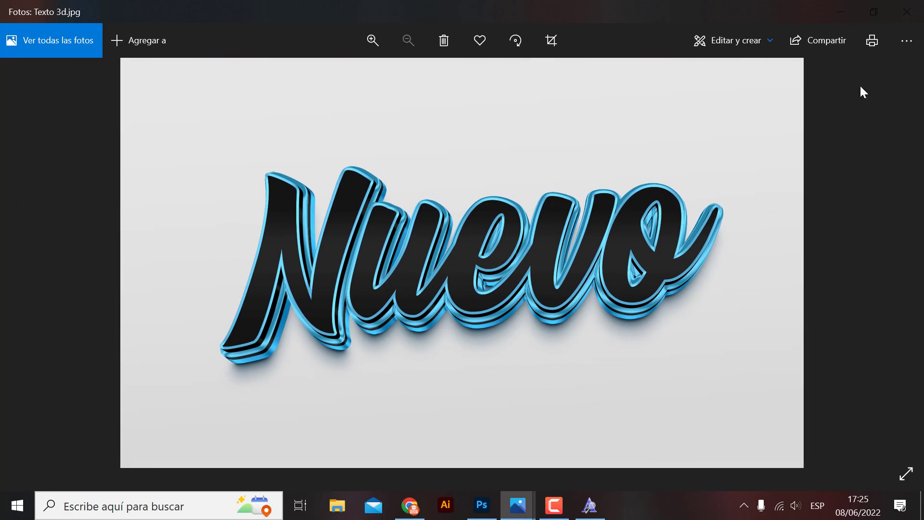
pyautogui.click(907, 12)
pyautogui.click(482, 505)
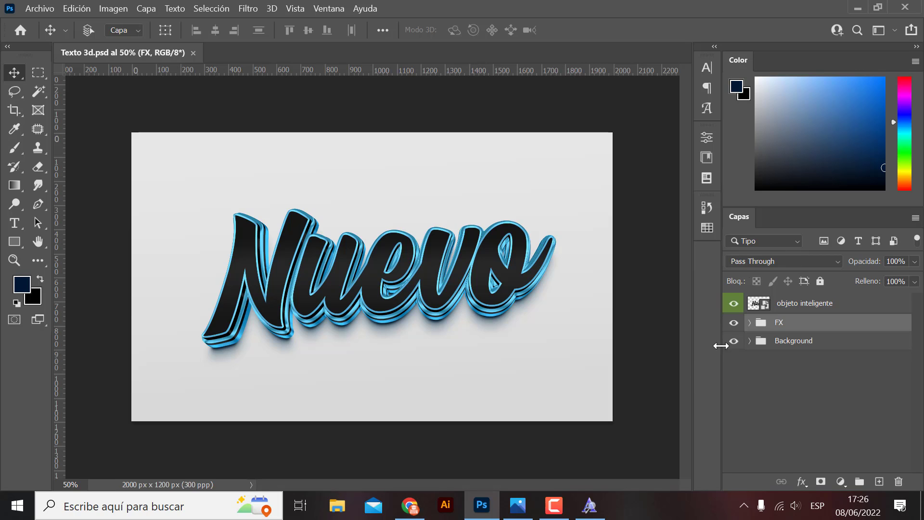
# Step: Hide the Background group and save a transparent PNG named Texto 3d to the desktop
pyautogui.click(797, 343)
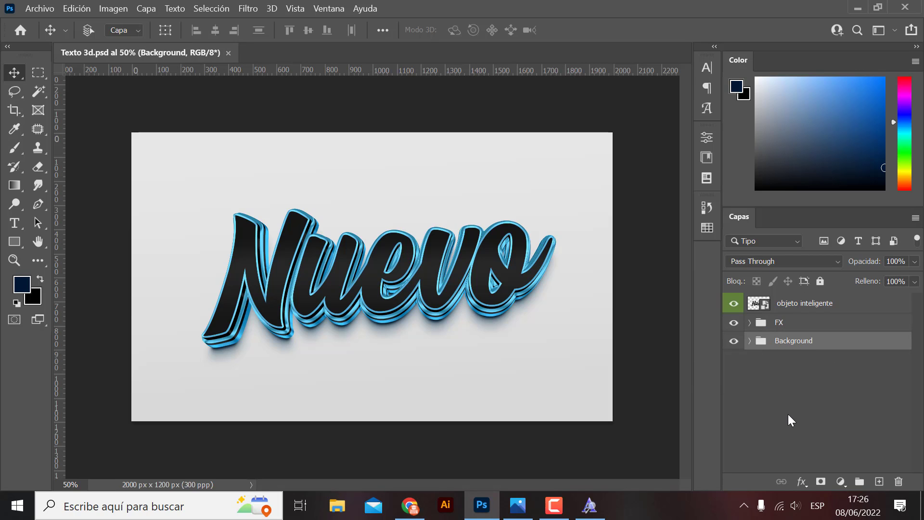
pyautogui.click(733, 342)
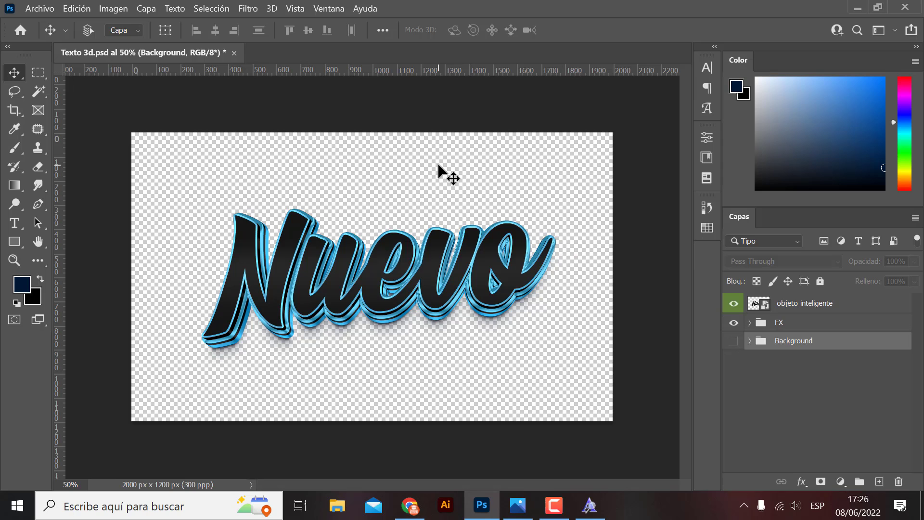
pyautogui.click(39, 8)
pyautogui.click(73, 177)
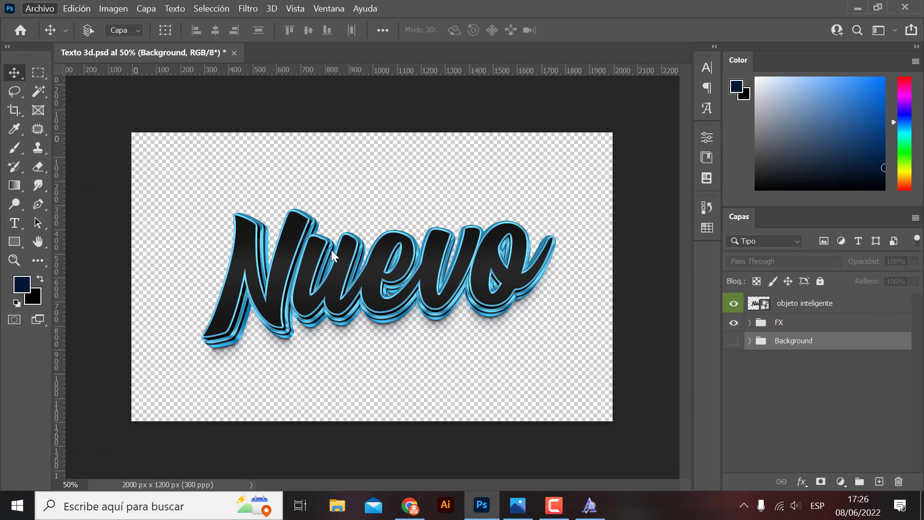
pyautogui.click(59, 111)
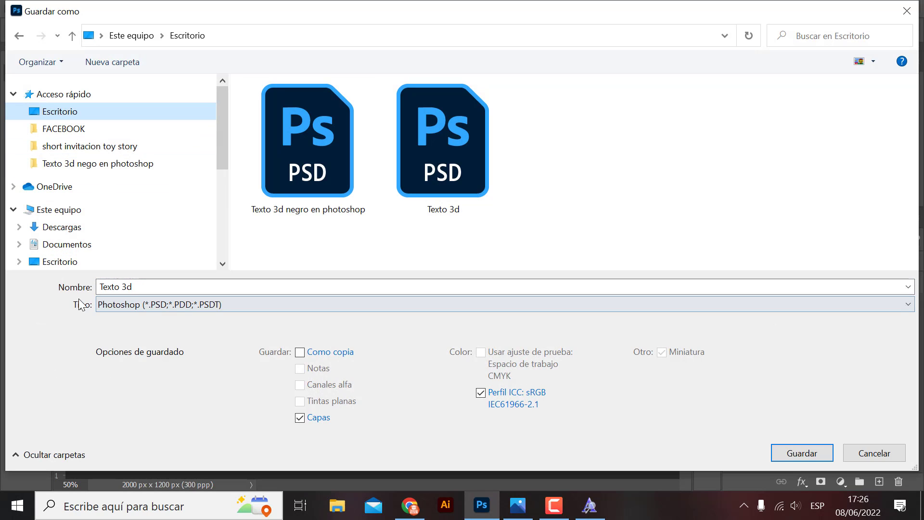
pyautogui.click(118, 307)
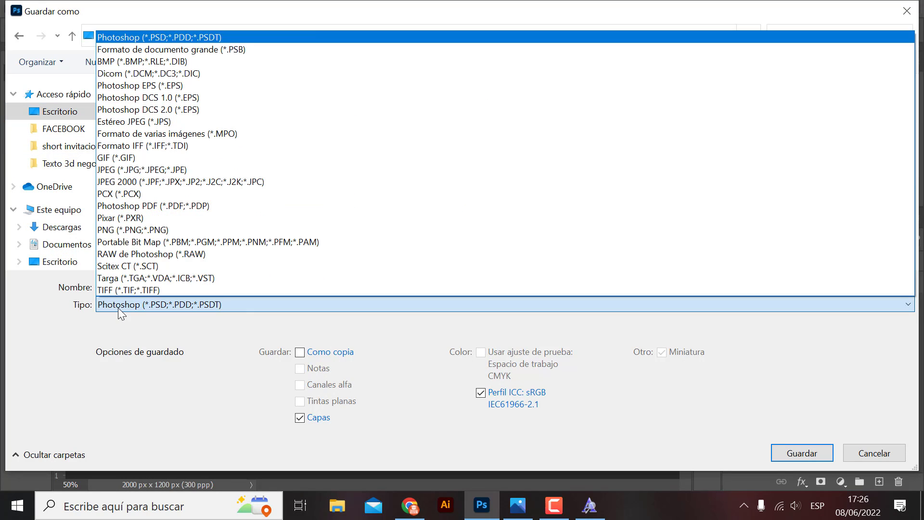
pyautogui.click(135, 230)
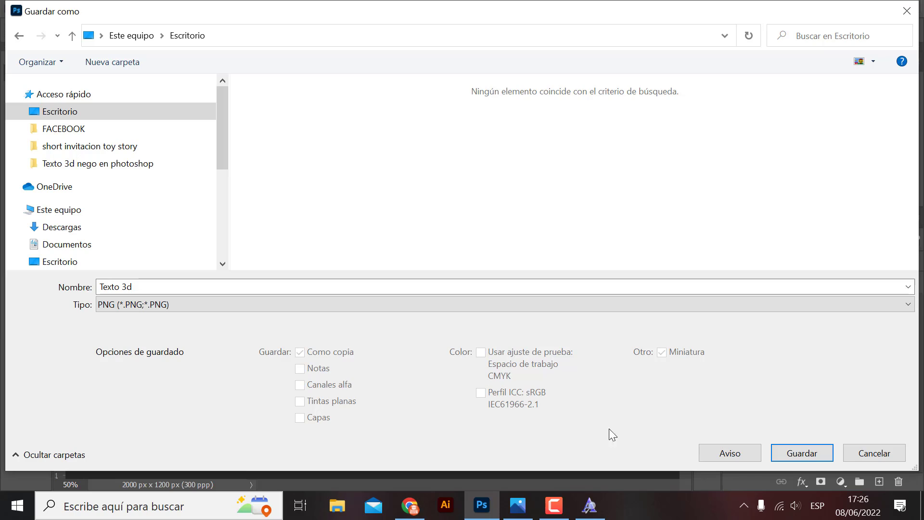
pyautogui.click(795, 455)
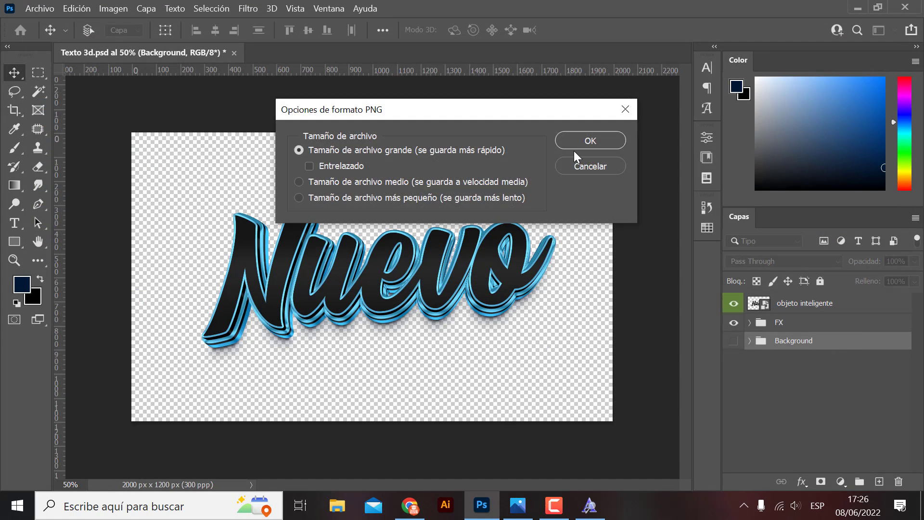
pyautogui.click(579, 138)
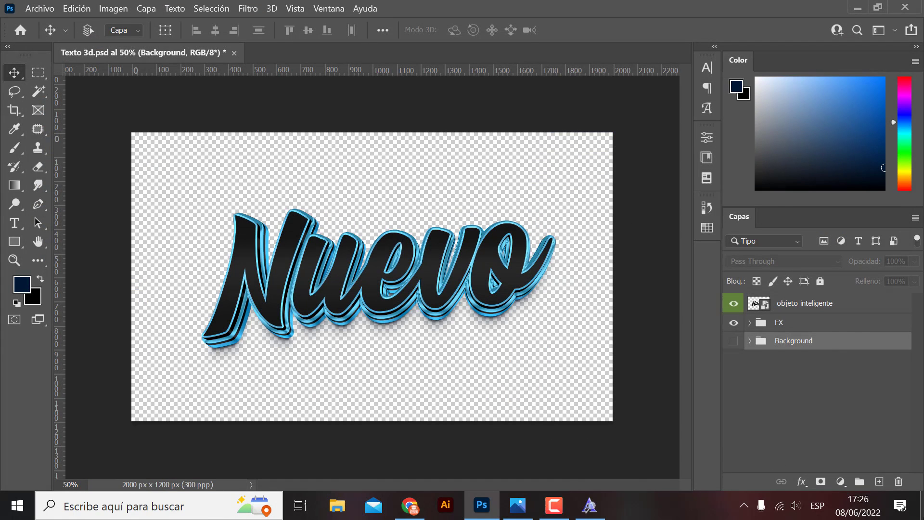
pyautogui.click(922, 506)
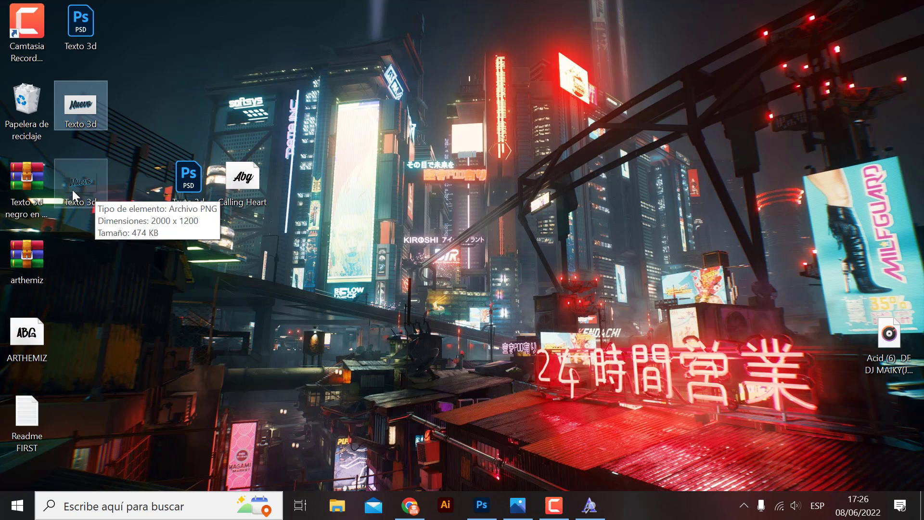
pyautogui.click(91, 104)
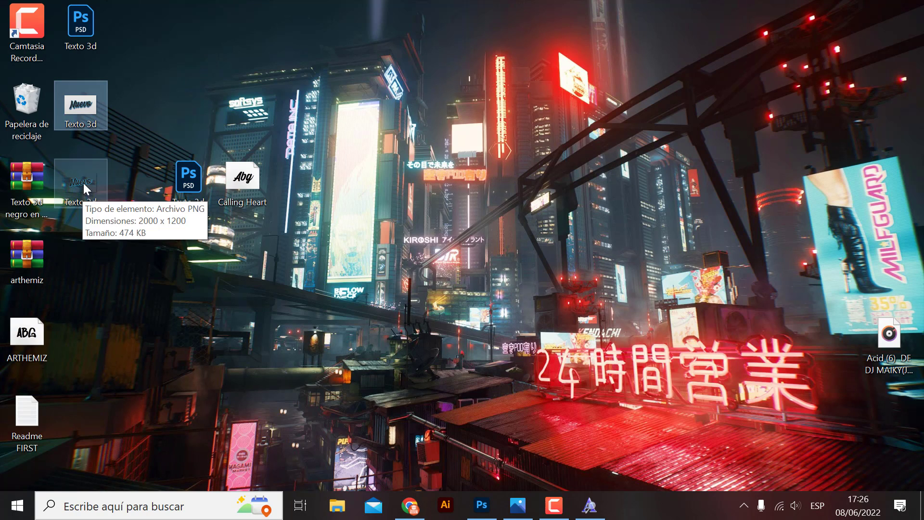
pyautogui.doubleClick(83, 183)
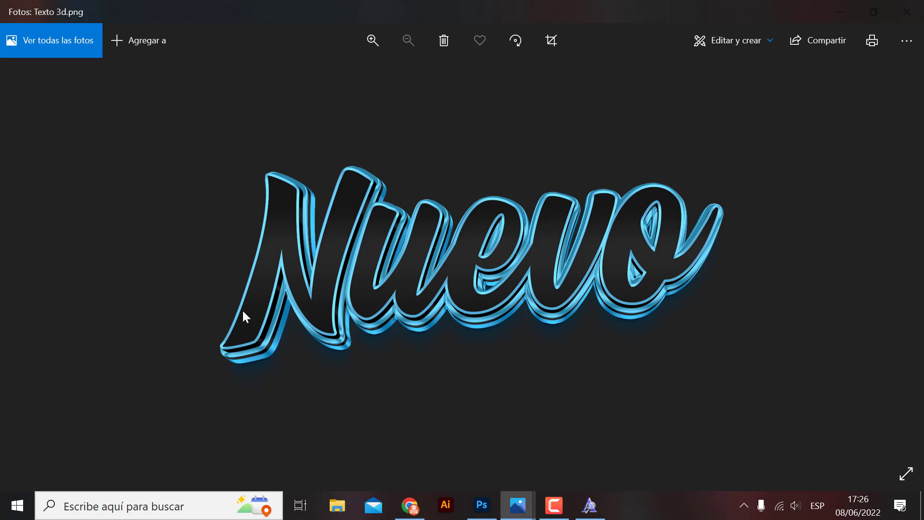
pyautogui.click(903, 19)
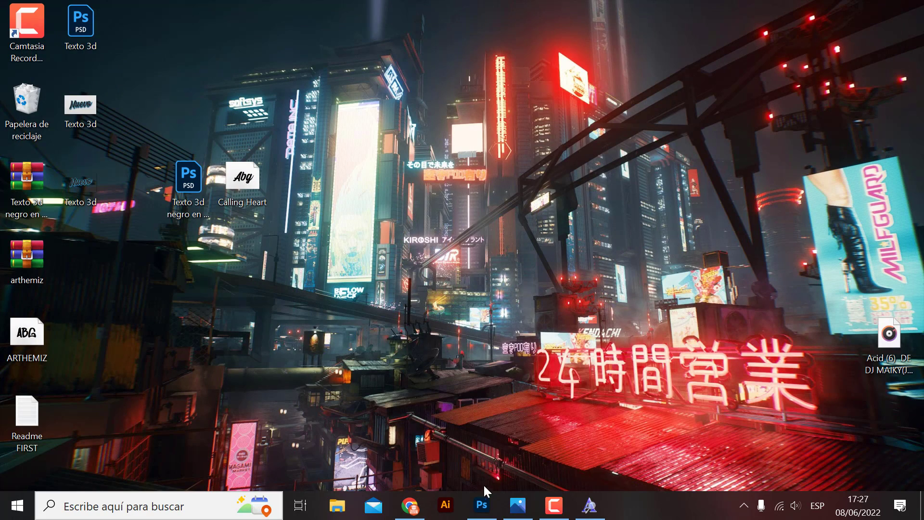
# Step: Back in the Nuevo document, collapse the side panels and zoom to 100% on the 3D lettering
pyautogui.click(482, 510)
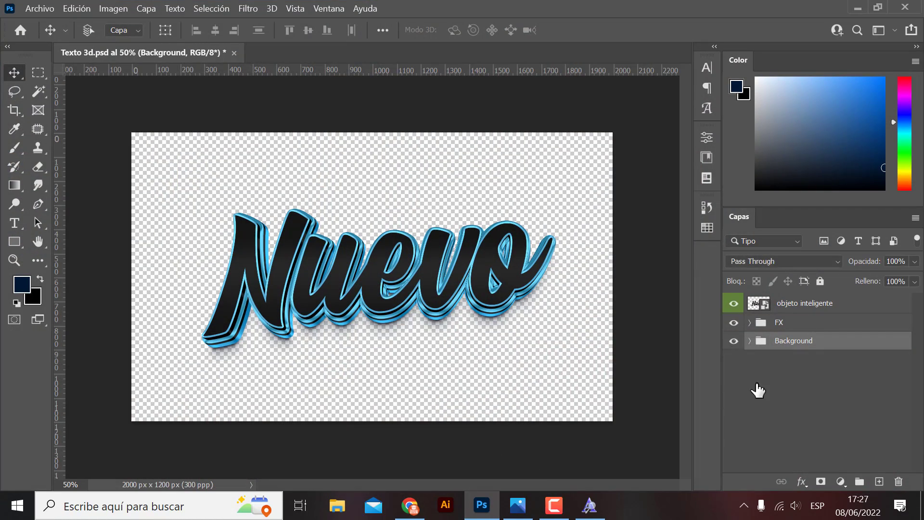
pyautogui.click(917, 47)
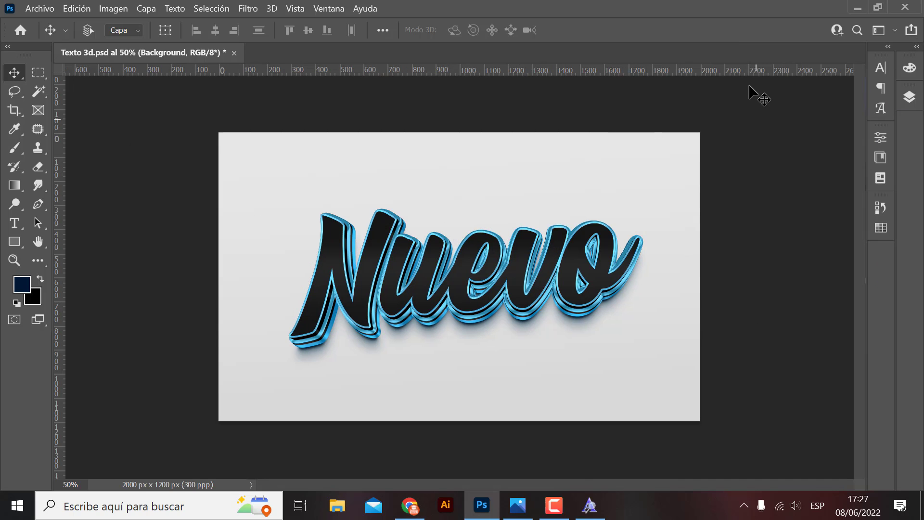
pyautogui.hotkey('ctrl', '+')
pyautogui.hotkey('ctrl', '+')
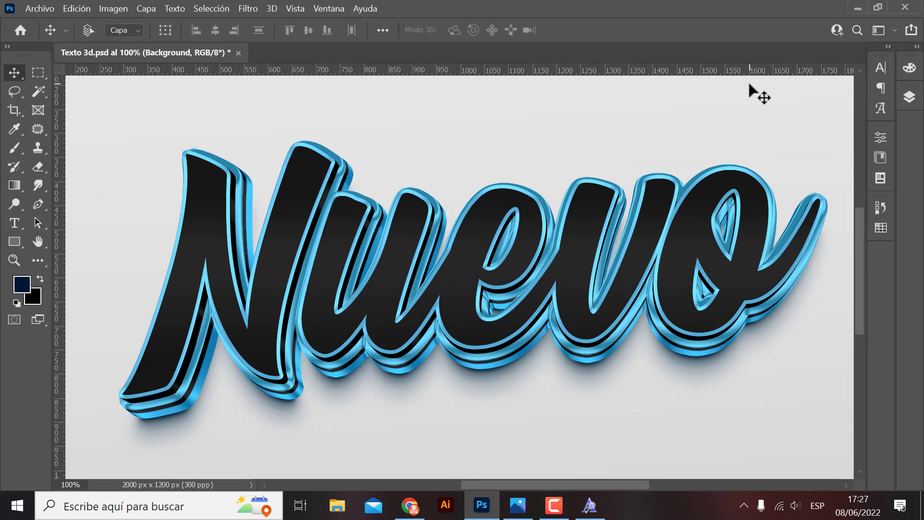
pyautogui.hotkey('ctrl', '-')
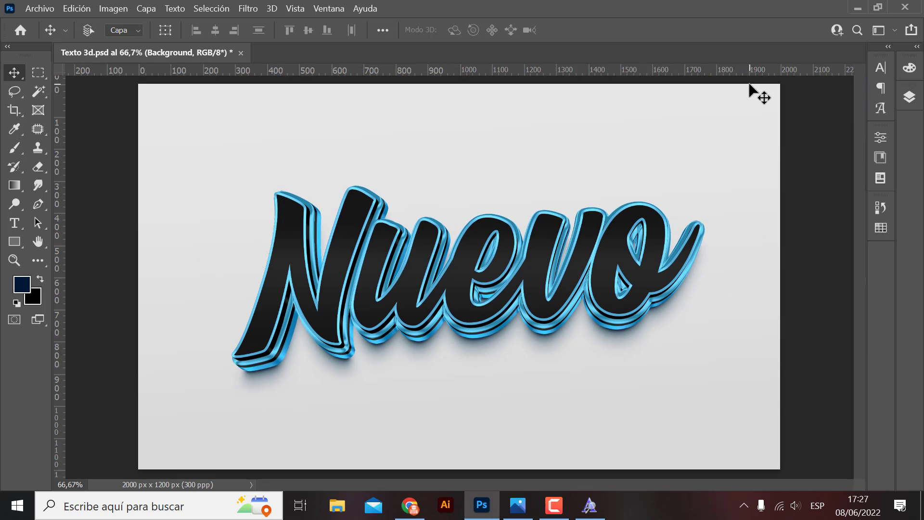
pyautogui.hotkey('ctrl', '+')
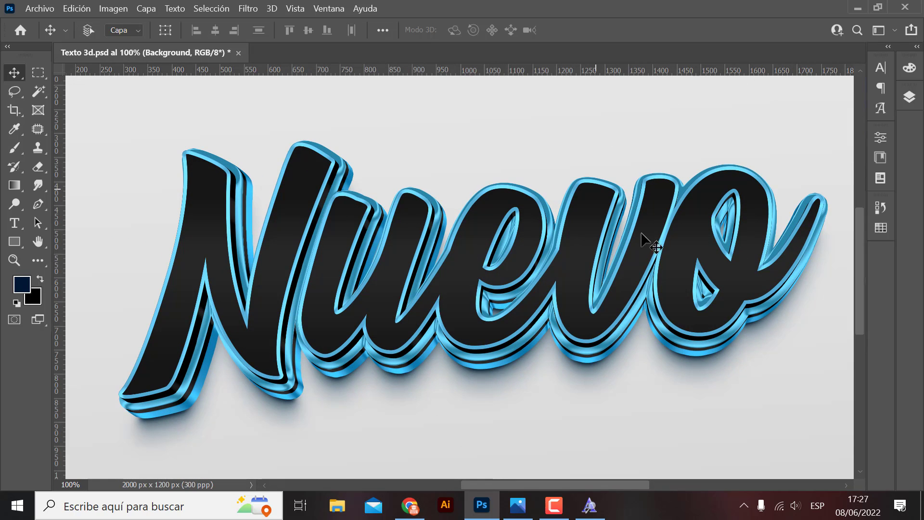
pyautogui.moveTo(621, 251); pyautogui.dragTo(599, 257)
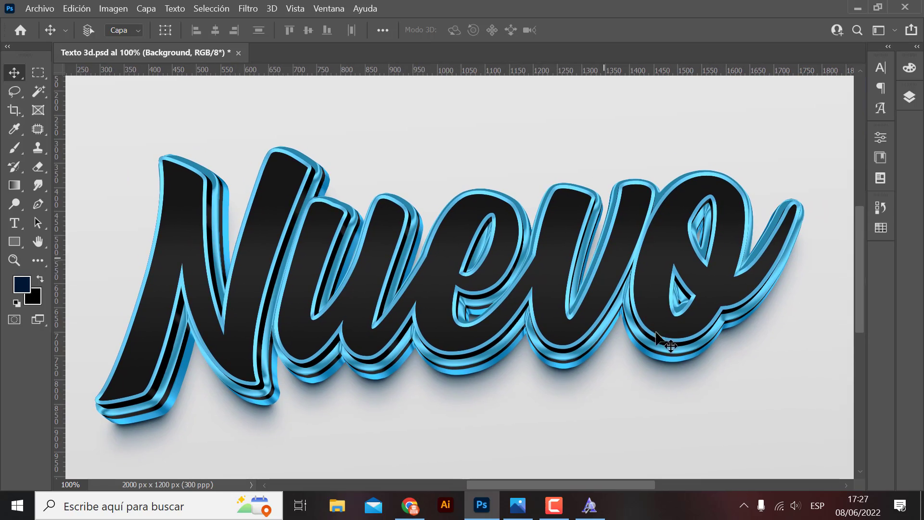